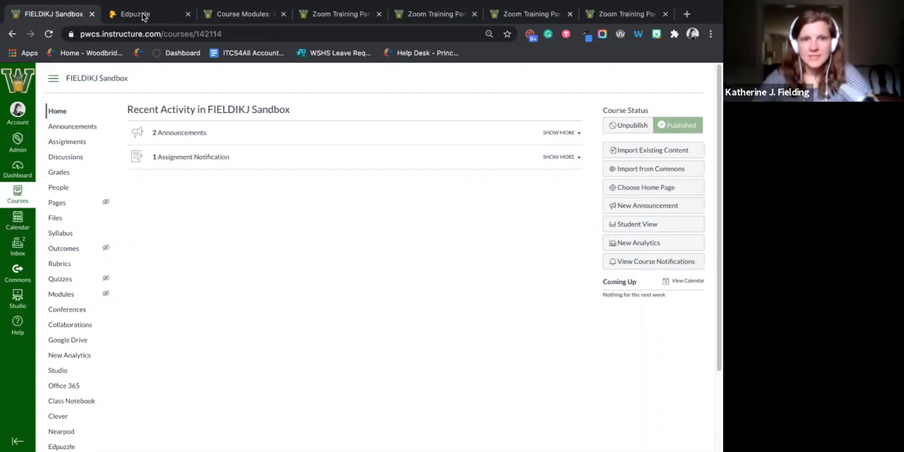
# - Switch to the open Edpuzzle page and look over the trending videos and popular channels on its home page
pyautogui.click(142, 15)
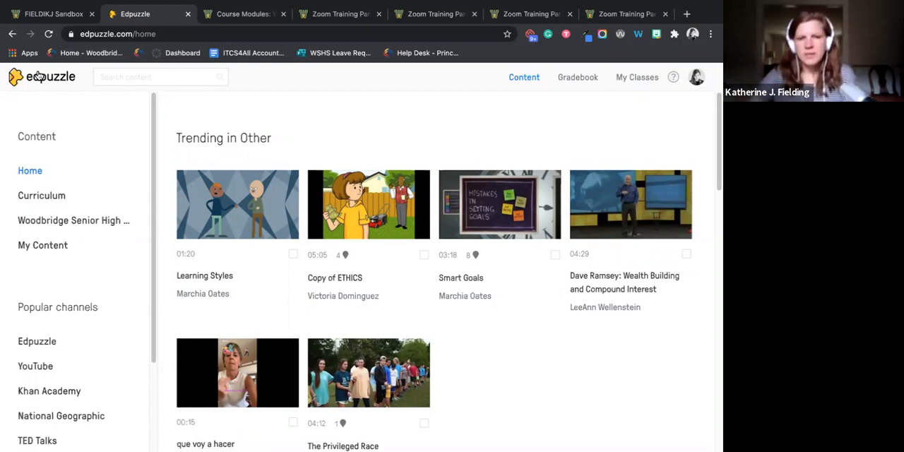
pyautogui.scroll(-2, 111, 202)
pyautogui.scroll(-10, 286, 408)
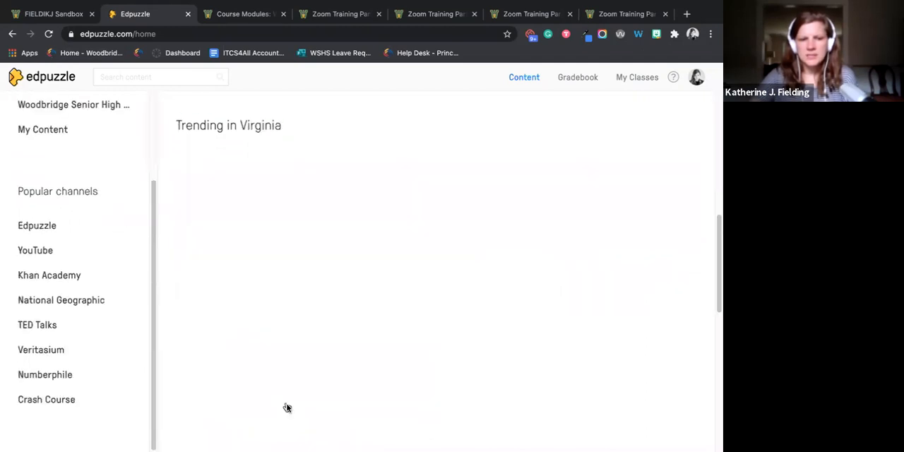
pyautogui.scroll(10, 282, 430)
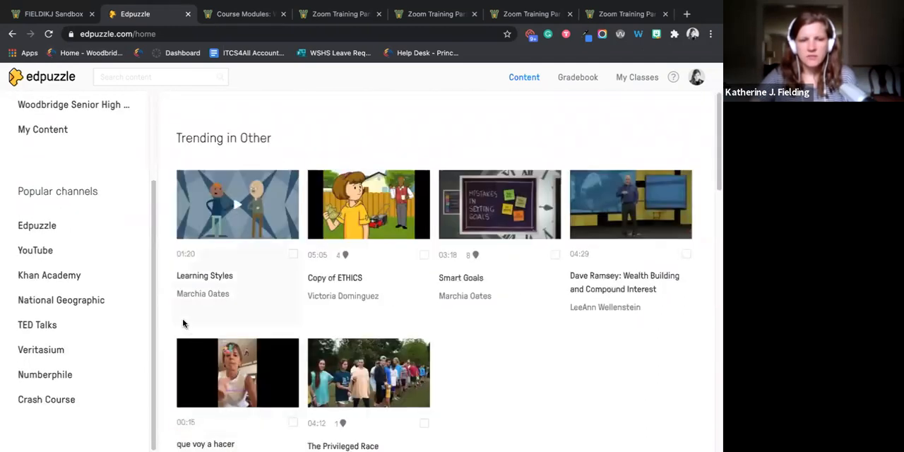
pyautogui.scroll(2, 61, 105)
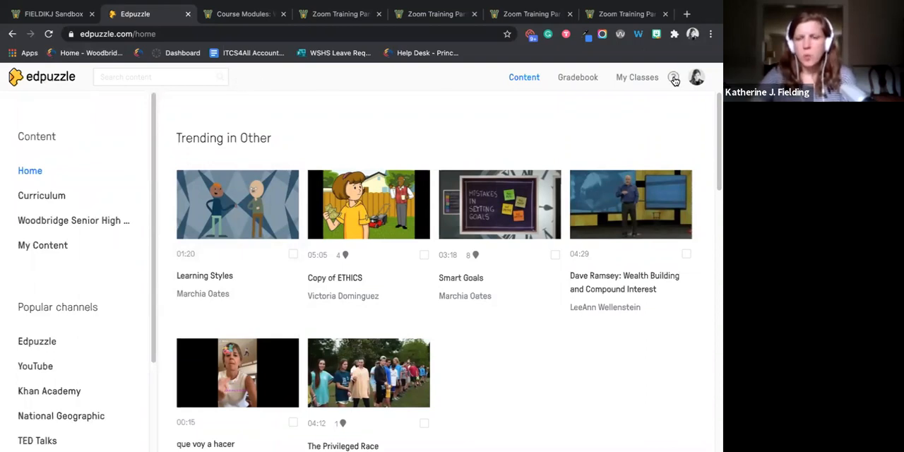
# - Search the web for "edpuzzle pricing" in a new tab and open Edpuzzle's page of plans for teachers, schools and districts
pyautogui.click(689, 14)
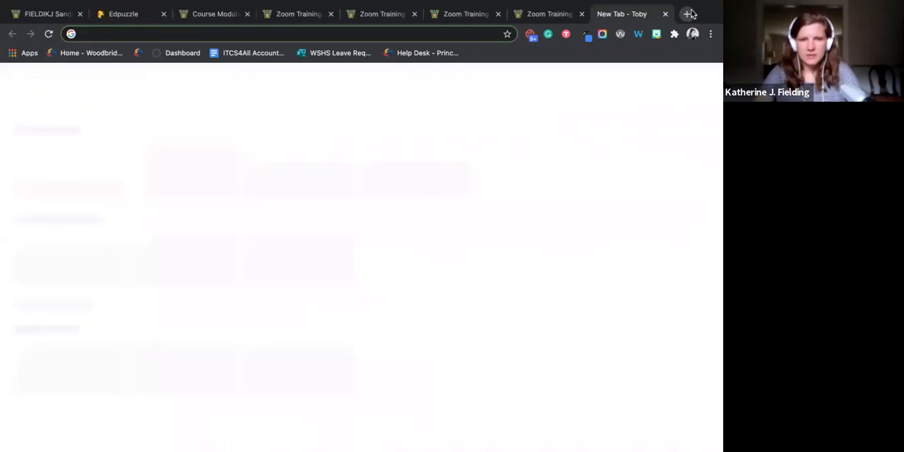
pyautogui.write('edpuzzle.com')
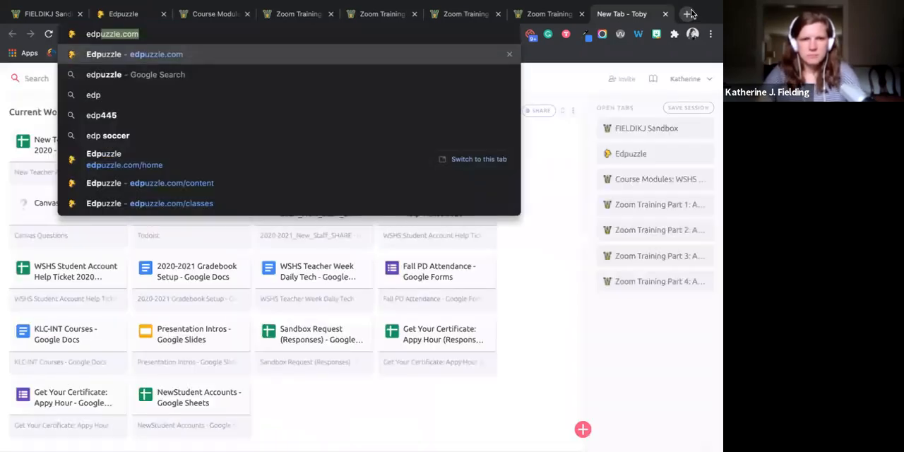
pyautogui.press('BackSpace')
pyautogui.press('BackSpace')
pyautogui.press('BackSpace')
pyautogui.press('BackSpace')
pyautogui.write('e pricing')
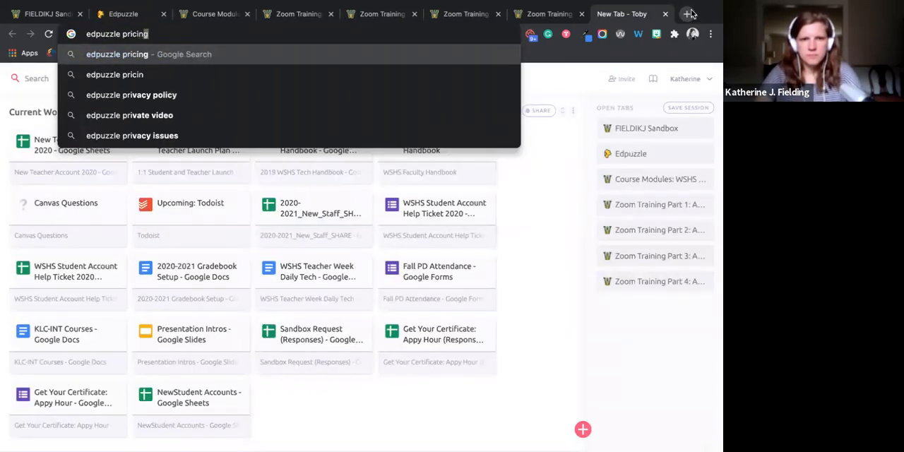
pyautogui.press('Return')
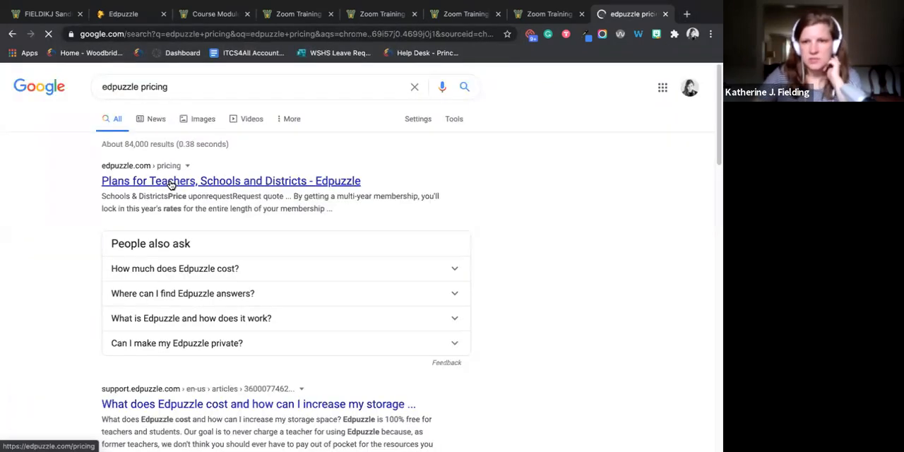
pyautogui.click(174, 184)
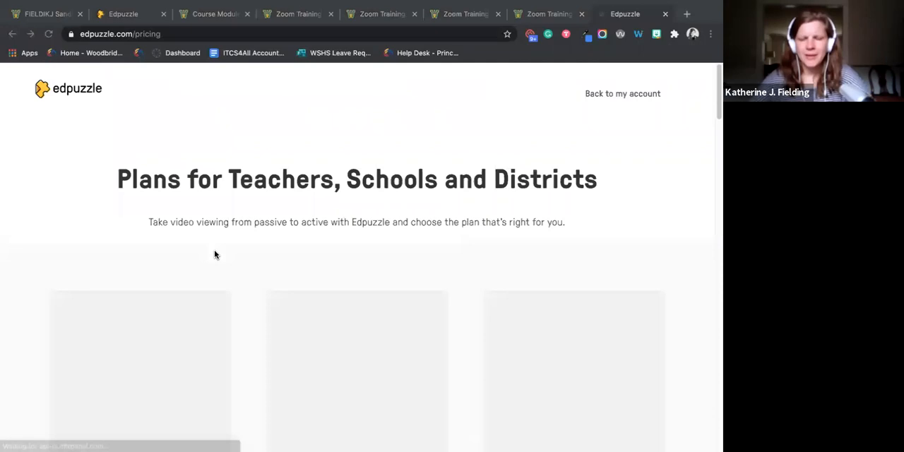
# - Compare the benefits of the Basic, Pro Teacher and Schools & Districts plans, including the Basic plan's video storage limit
pyautogui.scroll(-3, 216, 254)
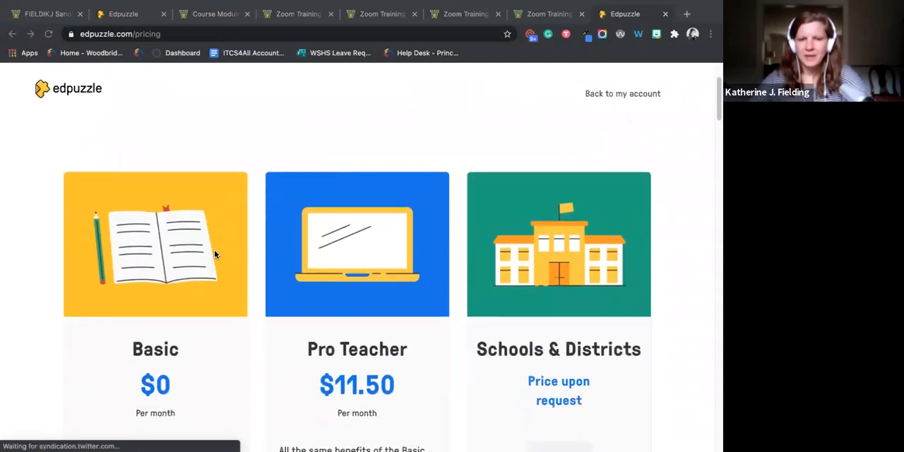
pyautogui.scroll(-4, 216, 254)
pyautogui.scroll(-2, 215, 254)
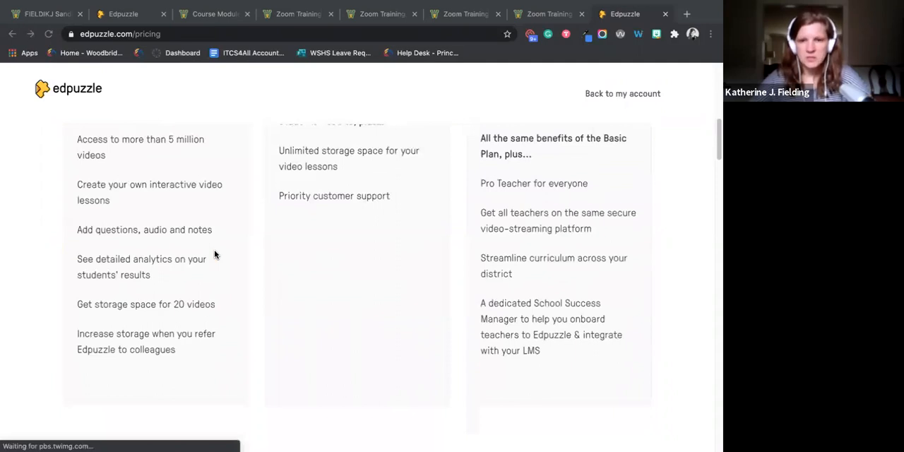
pyautogui.scroll(4, 215, 254)
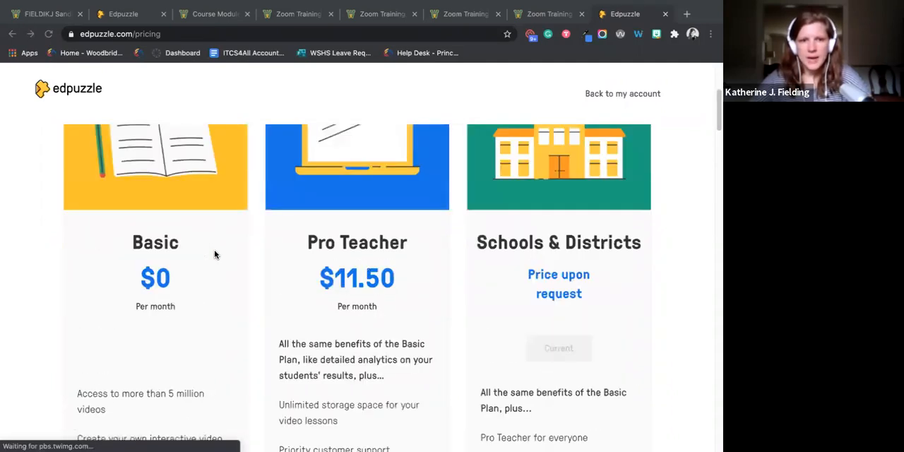
pyautogui.scroll(-3, 215, 255)
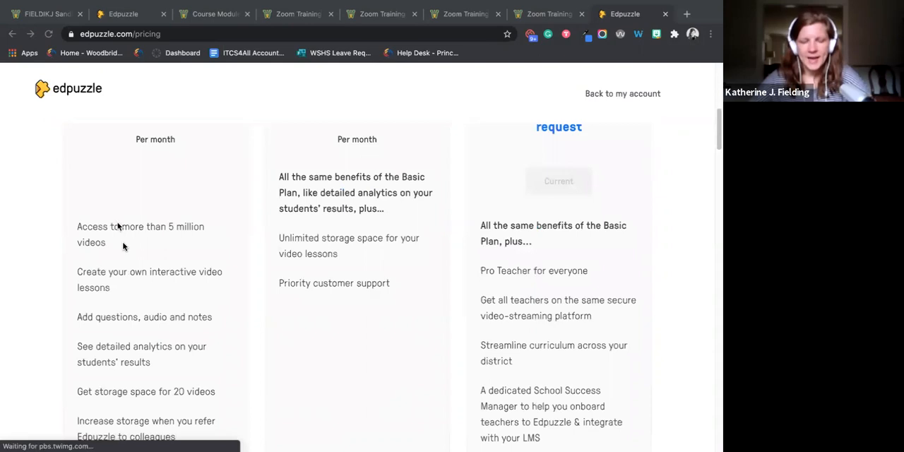
pyautogui.scroll(-1, 129, 252)
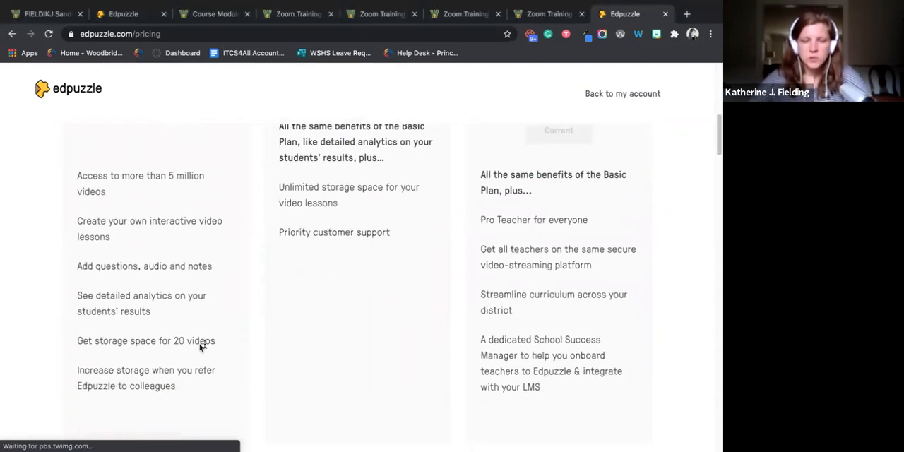
pyautogui.moveTo(214, 343); pyautogui.dragTo(62, 346)
pyautogui.click(158, 350)
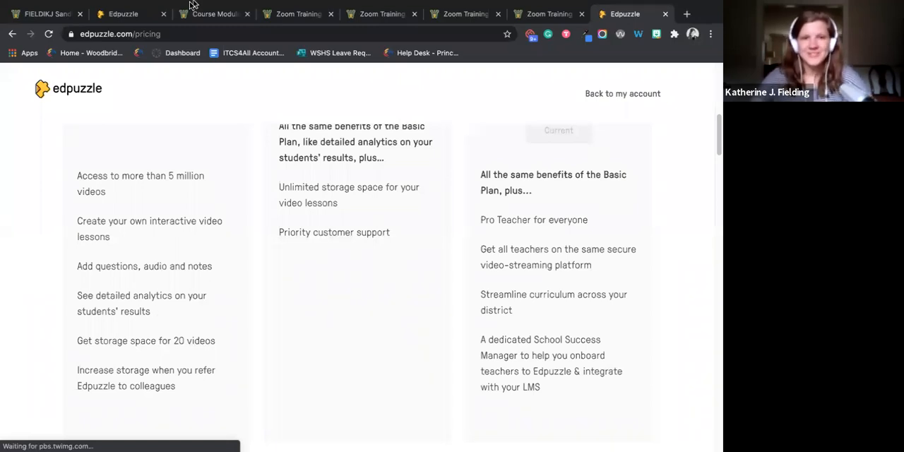
# - Return to the Edpuzzle home page and search its content for "spanish verbs"
pyautogui.click(133, 16)
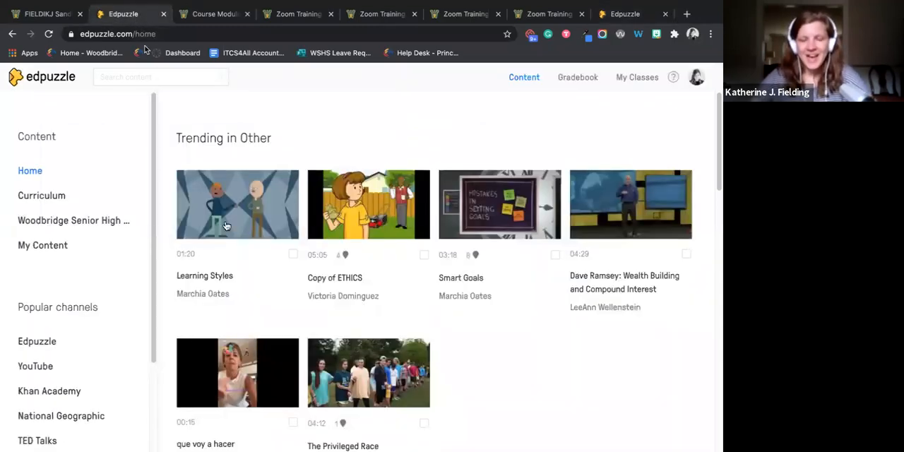
pyautogui.click(115, 79)
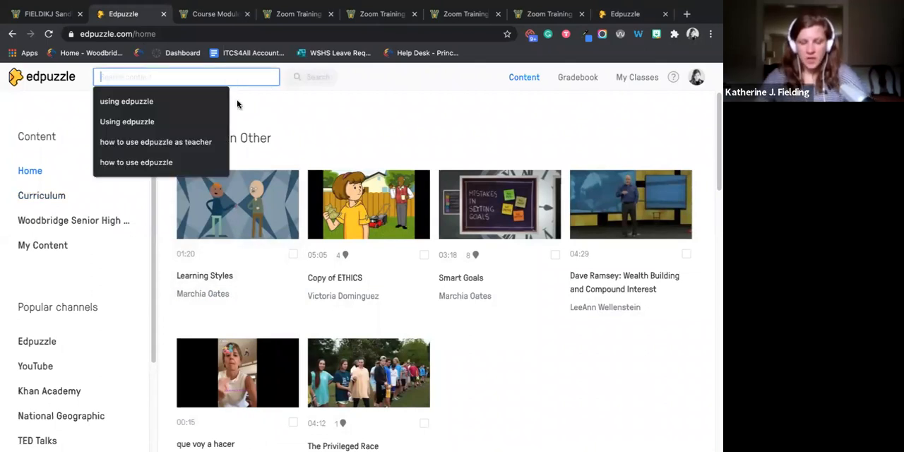
pyautogui.write('spani')
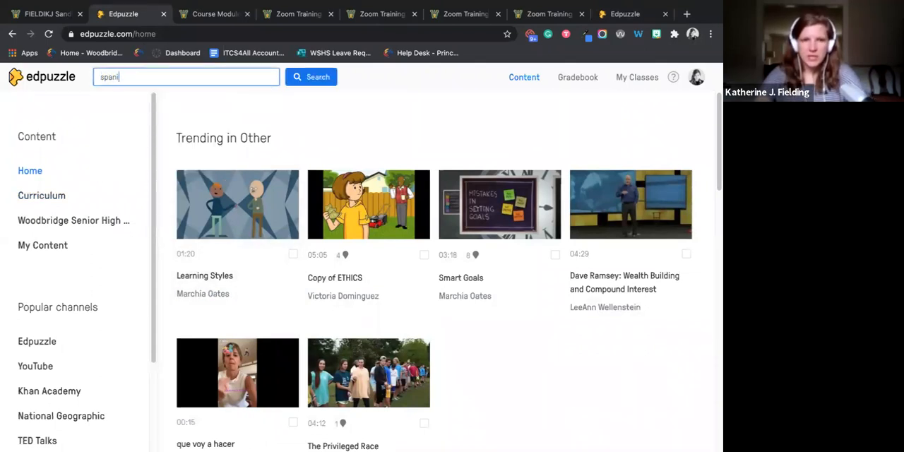
pyautogui.write('sh verbs')
pyautogui.press('Return')
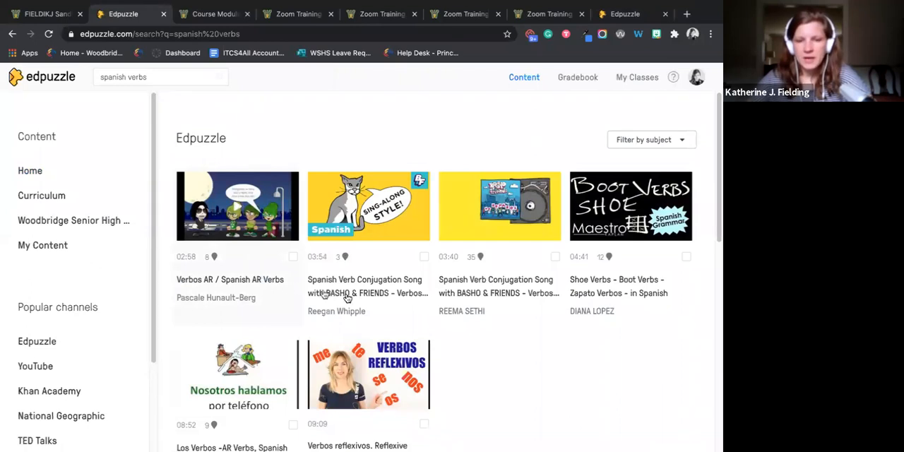
pyautogui.scroll(-1, 470, 307)
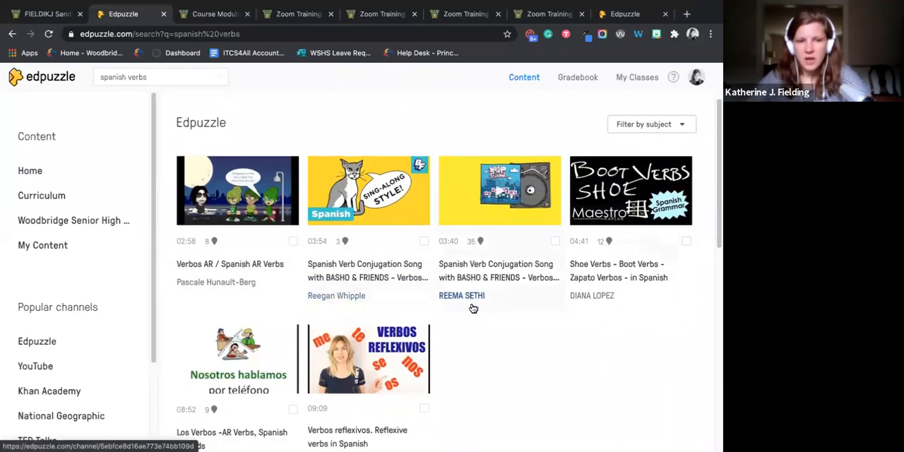
# - Open the Woodbridge Senior High School content and browse the videos shared by its teachers
pyautogui.click(85, 222)
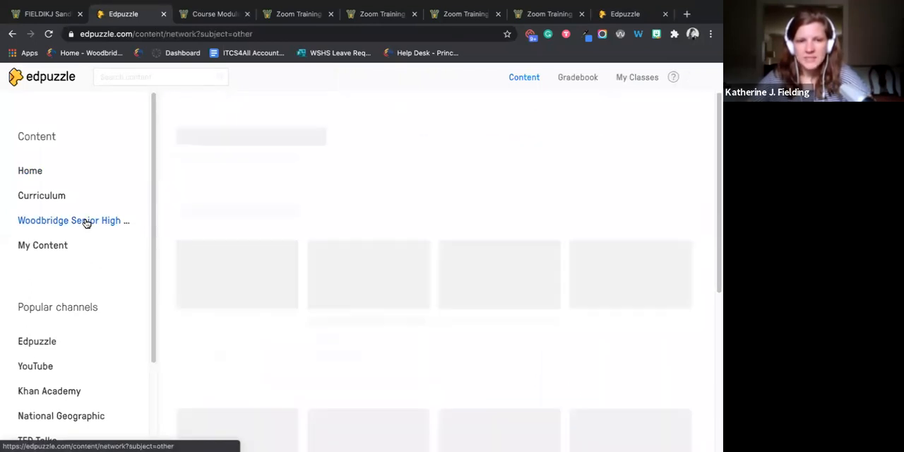
pyautogui.scroll(-3, 271, 206)
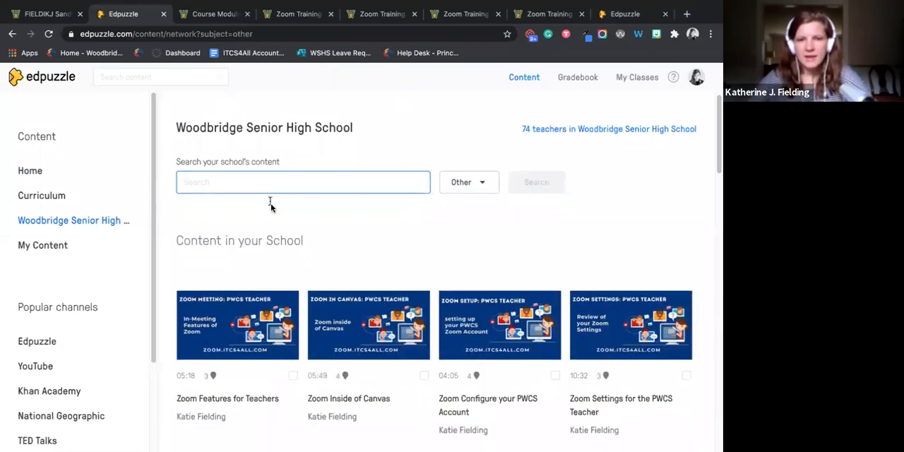
pyautogui.scroll(-3, 275, 216)
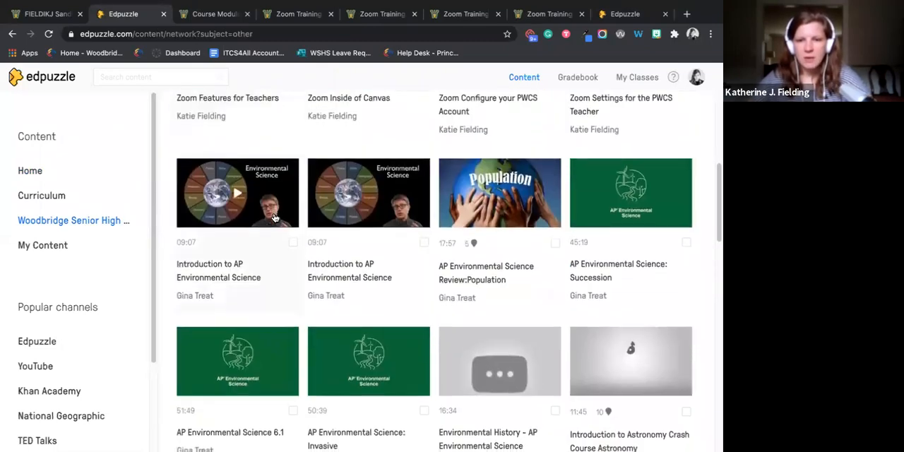
pyautogui.scroll(-1, 276, 219)
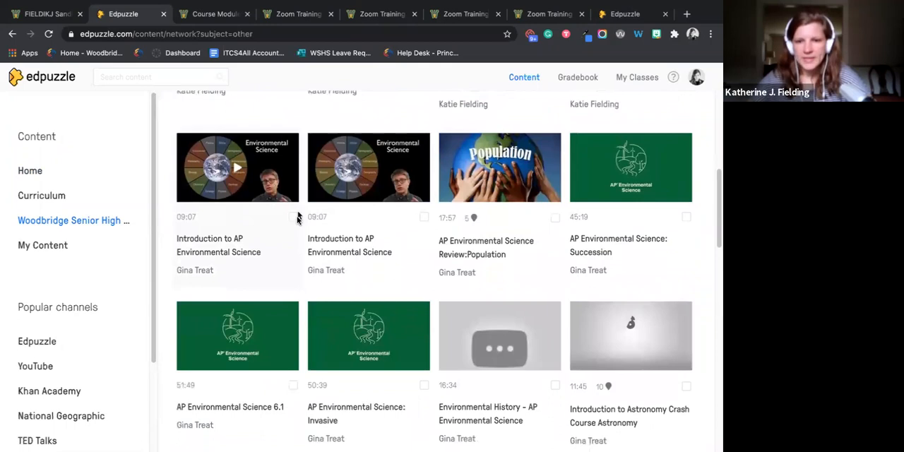
pyautogui.scroll(-2, 295, 218)
pyautogui.scroll(-3, 297, 217)
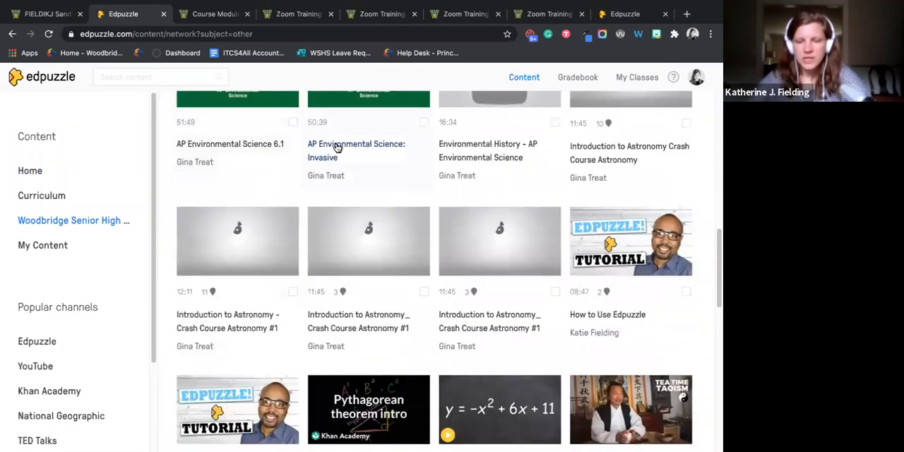
pyautogui.scroll(-2, 323, 201)
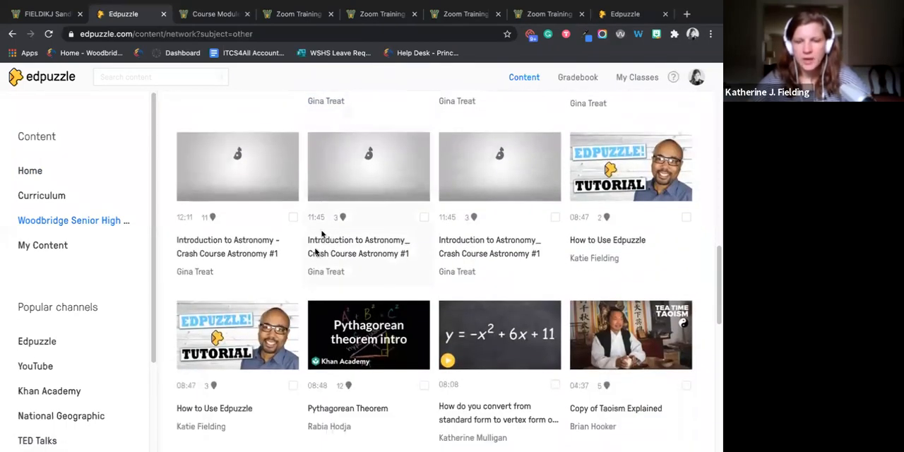
pyautogui.scroll(-4, 317, 212)
pyautogui.scroll(-4, 345, 246)
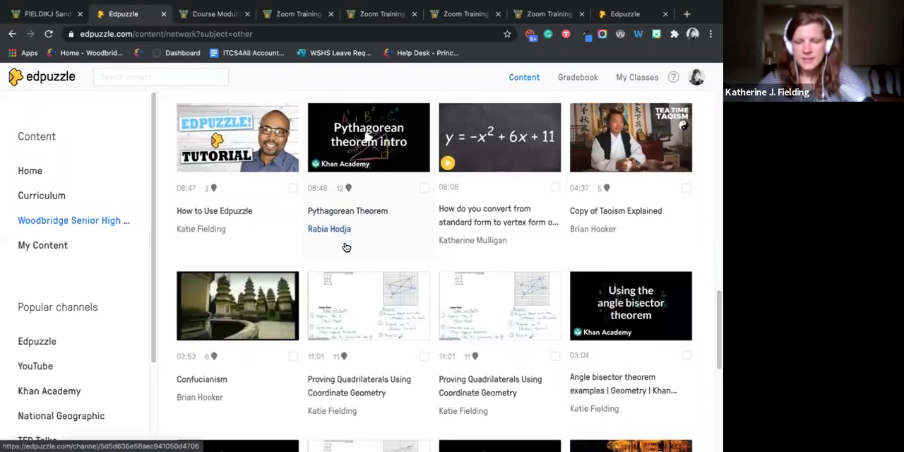
pyautogui.scroll(-4, 345, 246)
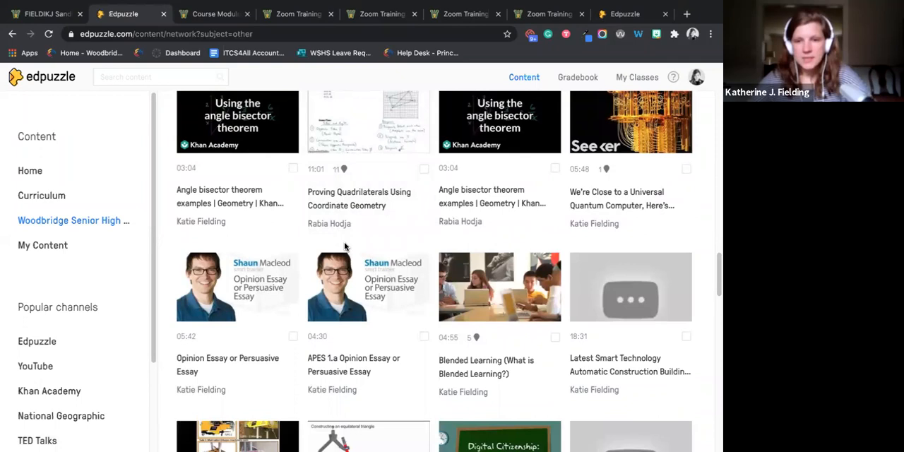
pyautogui.scroll(13, 345, 246)
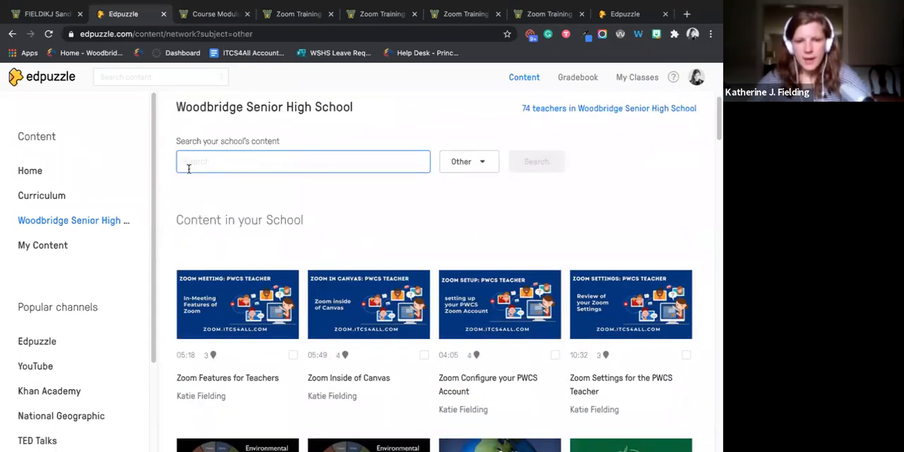
# - Open the first "Introduction to AP Environmental Science" video for editing and go through its Voiceover and Questions options
pyautogui.scroll(-1, 253, 263)
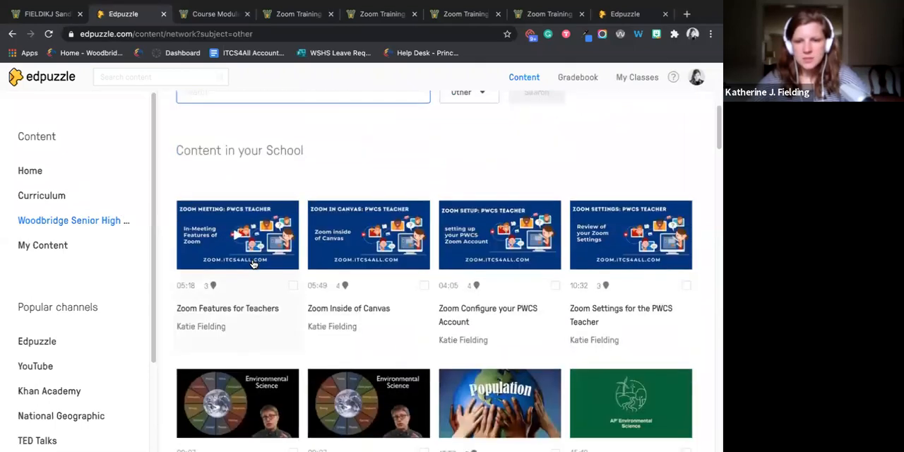
pyautogui.scroll(-1, 253, 263)
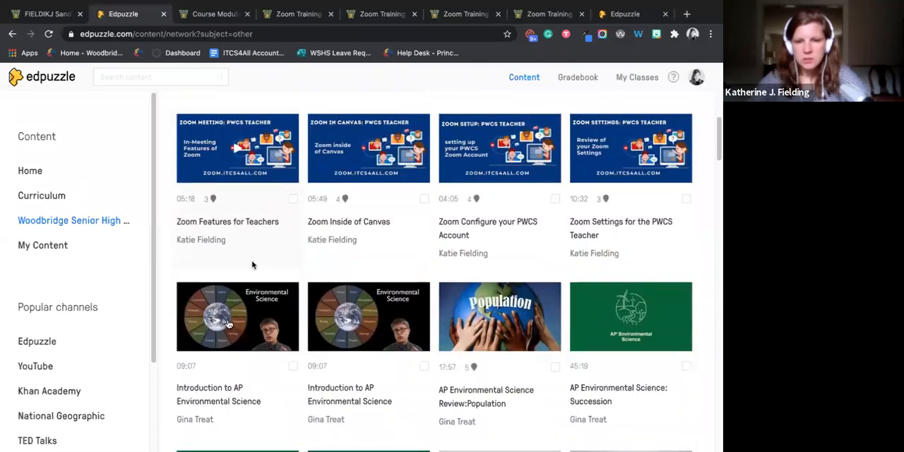
pyautogui.click(227, 333)
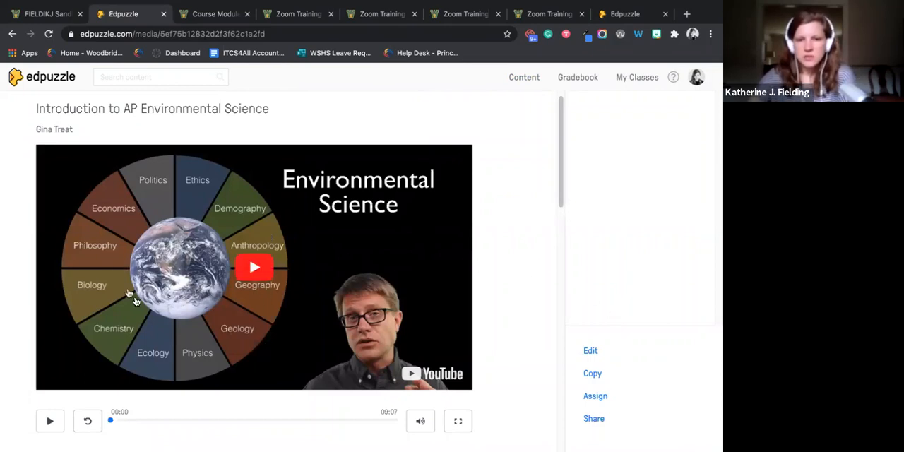
pyautogui.click(593, 351)
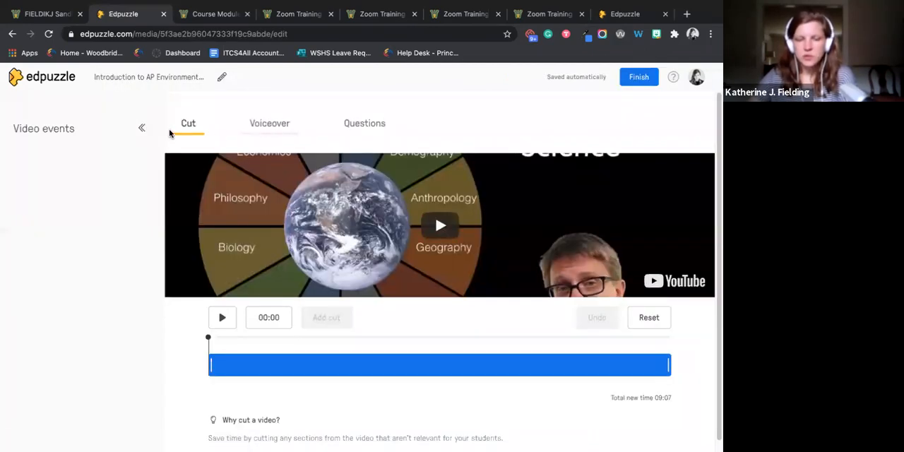
pyautogui.click(279, 134)
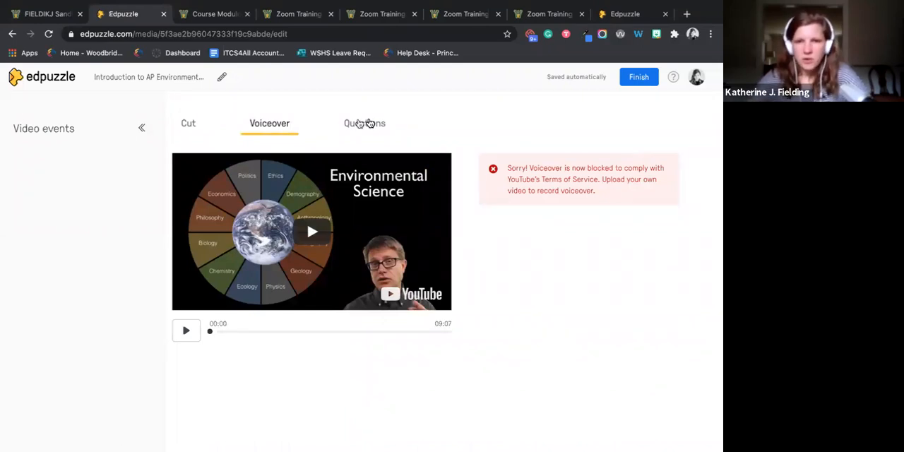
pyautogui.click(370, 123)
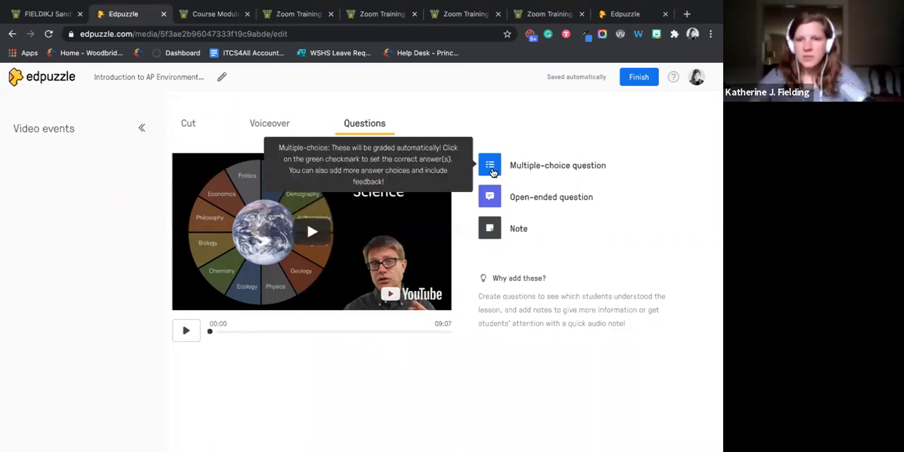
# - Go through the multiple-choice question form, including its equation editor and correct-answer marking, and switch to the open-ended question form
pyautogui.click(491, 168)
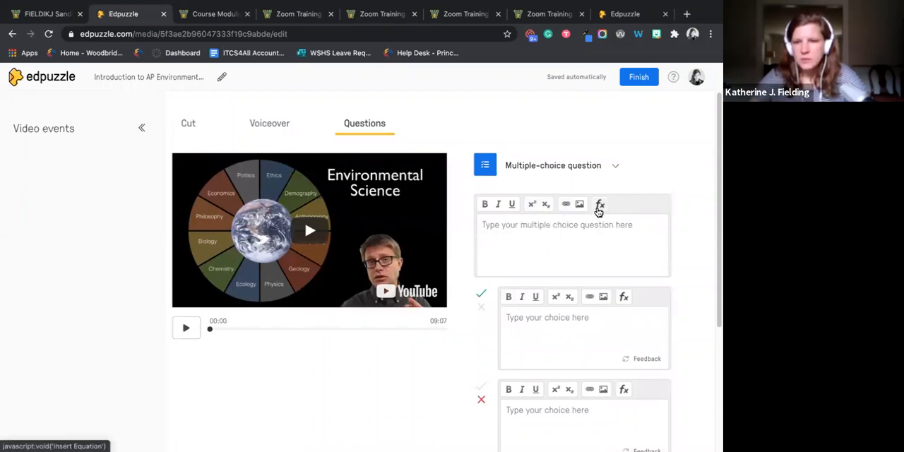
pyautogui.click(597, 207)
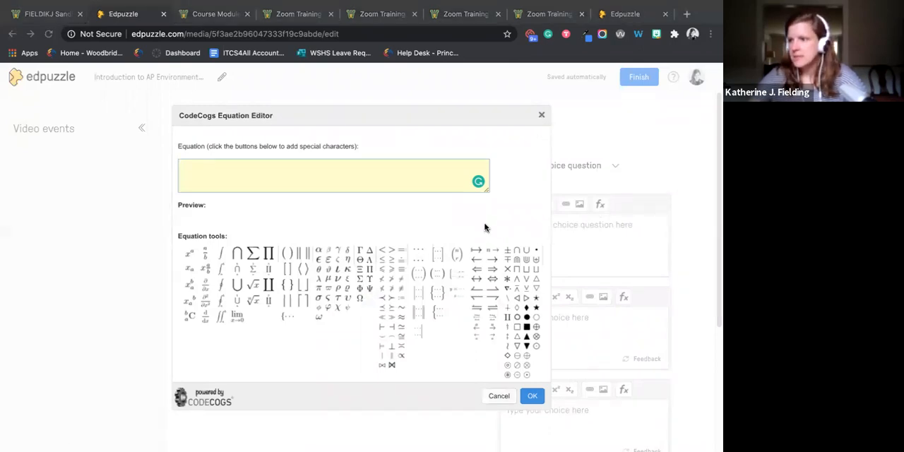
pyautogui.click(542, 115)
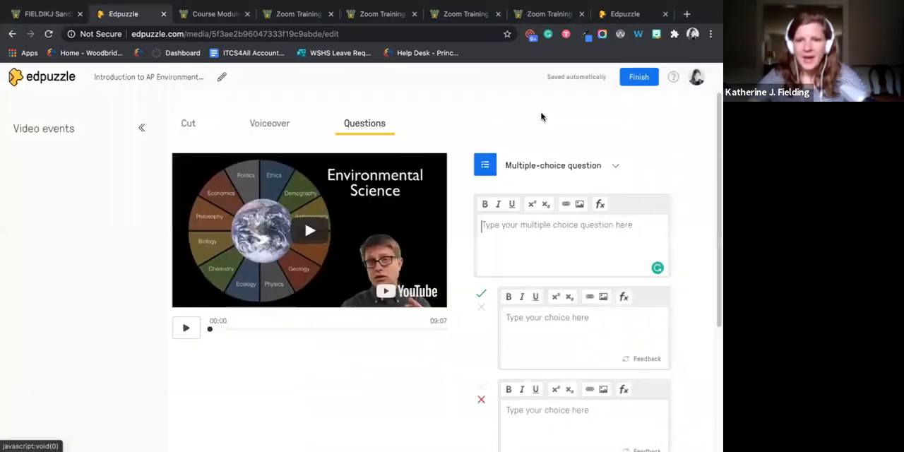
pyautogui.scroll(-3, 563, 281)
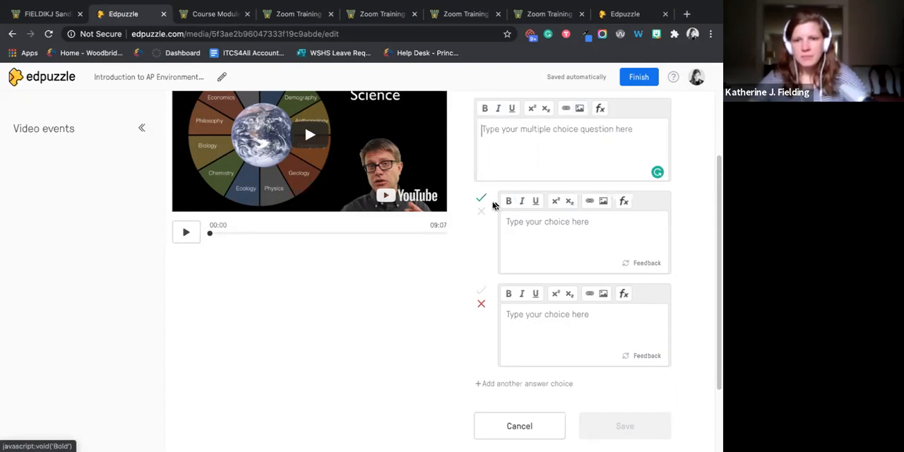
pyautogui.scroll(-1, 502, 374)
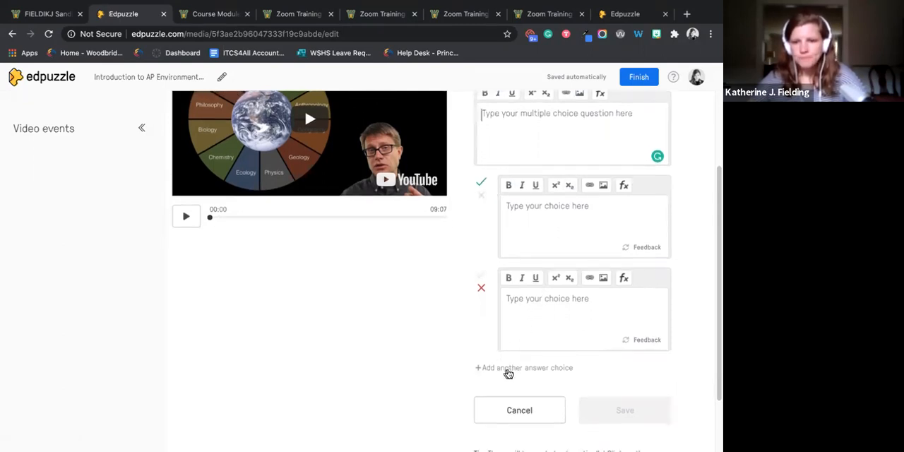
pyautogui.click(481, 201)
pyautogui.click(481, 187)
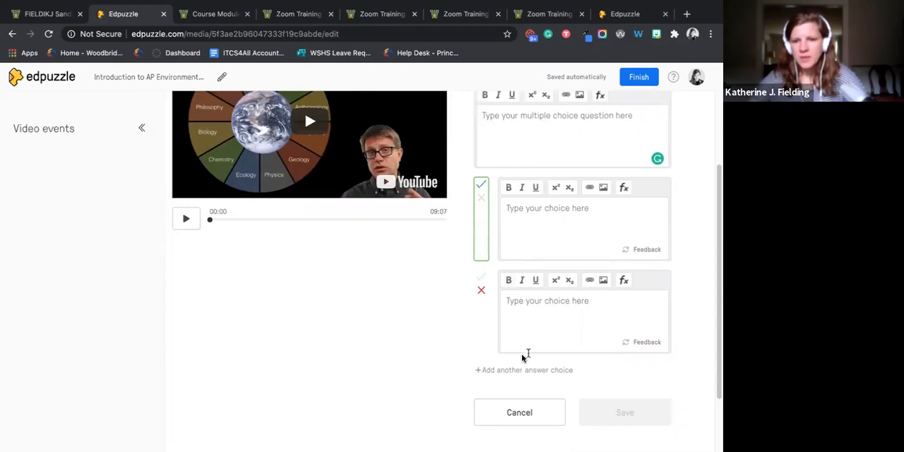
pyautogui.scroll(3, 444, 352)
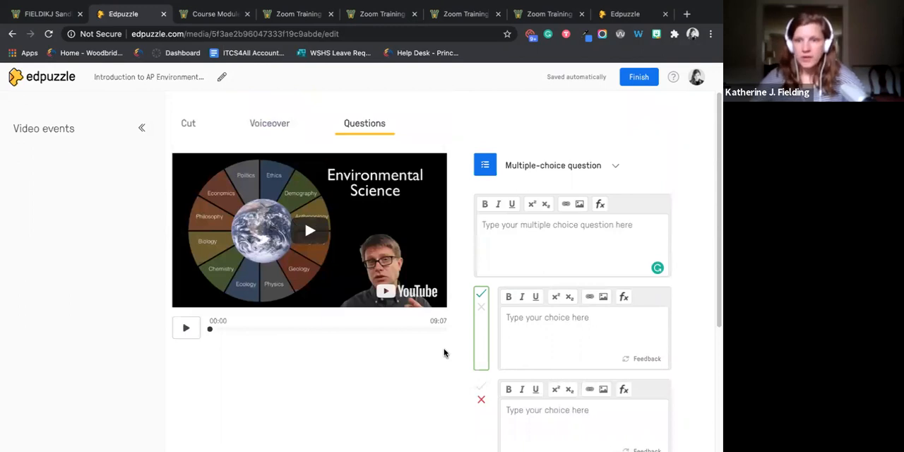
pyautogui.click(583, 180)
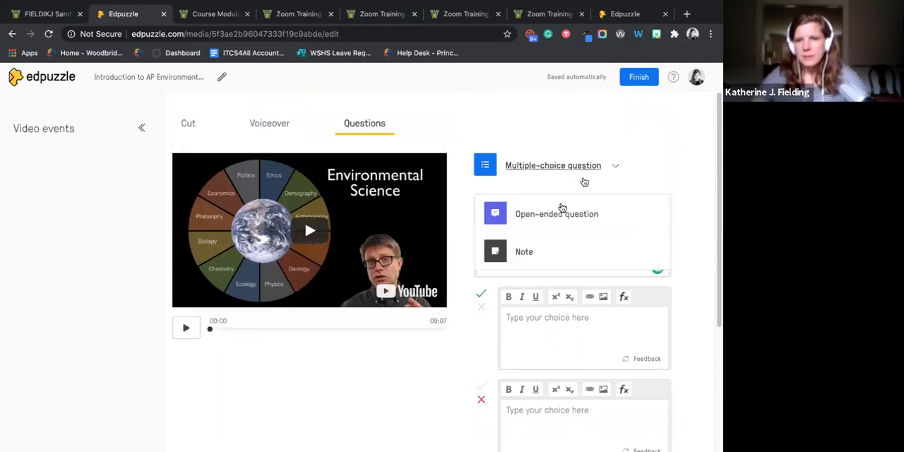
pyautogui.click(559, 212)
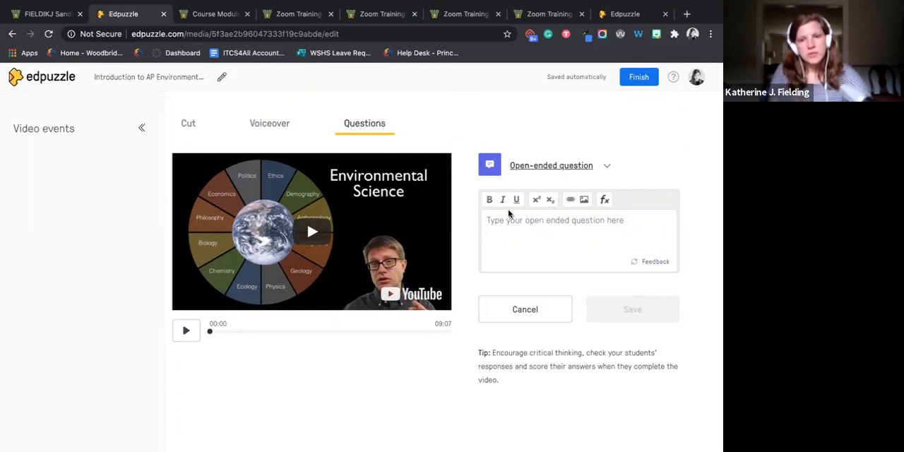
# - Add an open-ended question reading "Quesitons 1" at 01:05 in the video and pause playback at 01:50
pyautogui.click(233, 333)
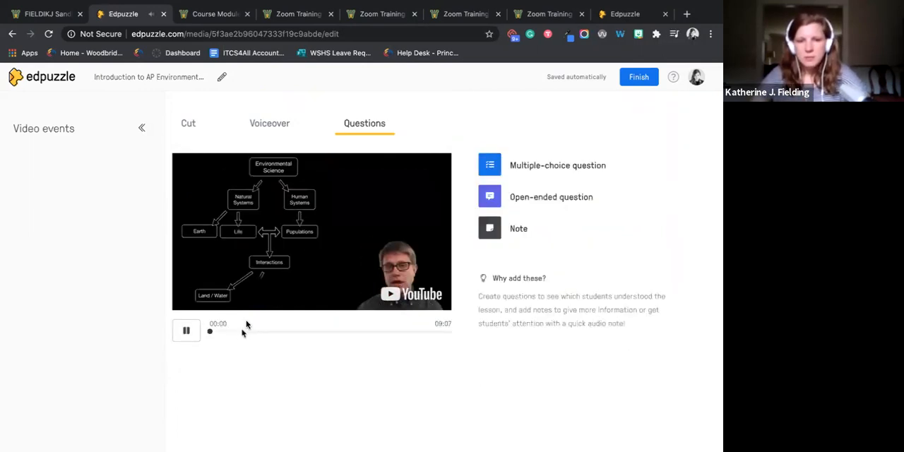
pyautogui.click(489, 199)
pyautogui.click(521, 236)
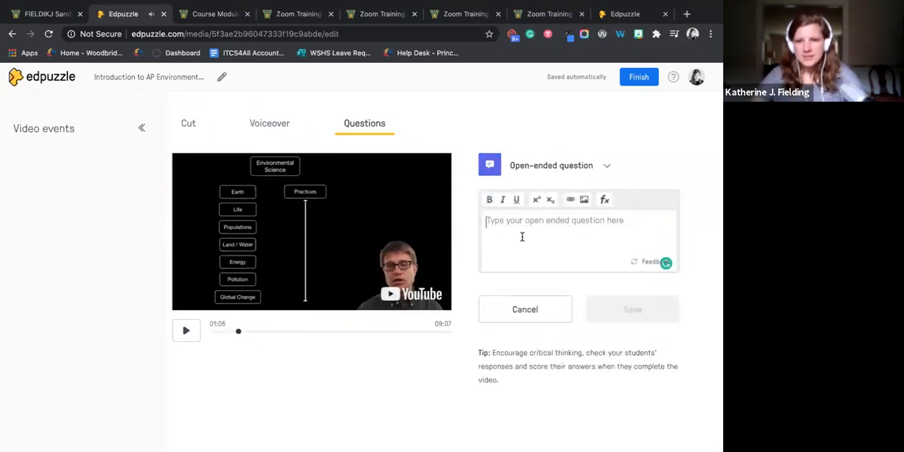
pyautogui.write('Quesitons 1')
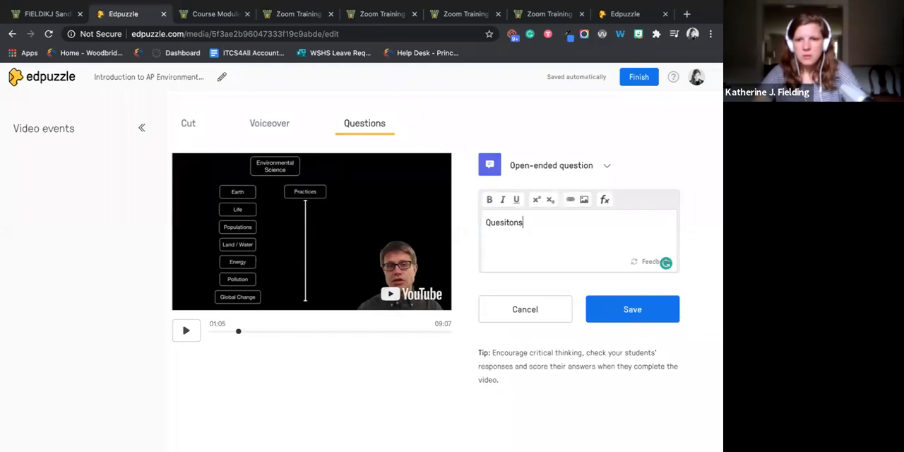
pyautogui.click(656, 318)
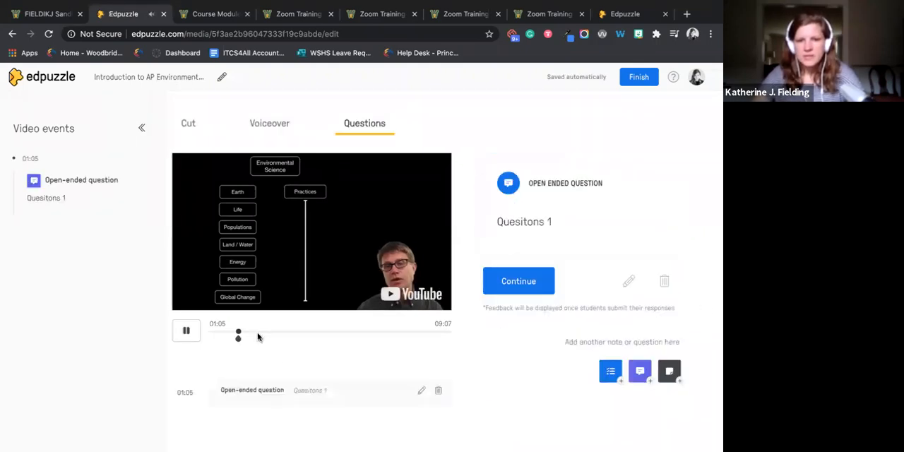
pyautogui.click(258, 337)
pyautogui.click(187, 330)
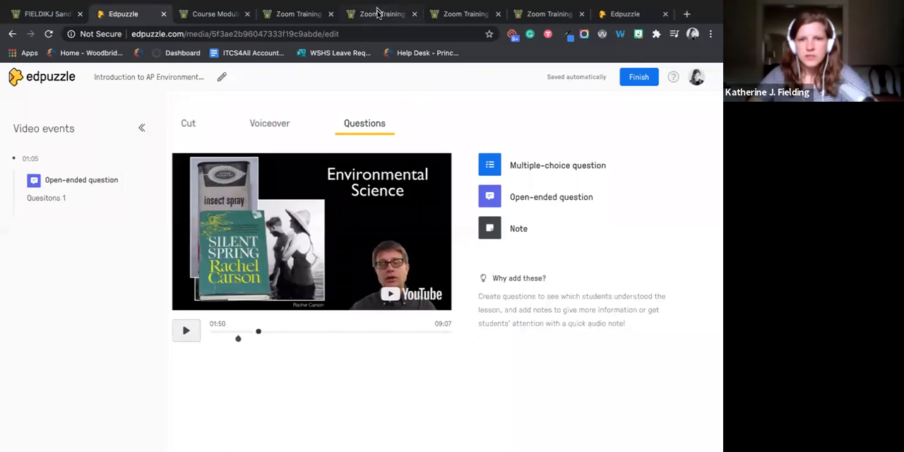
# - Open the Edpuzzle account profile and check which Google and Canvas accounts are connected
pyautogui.click(62, 19)
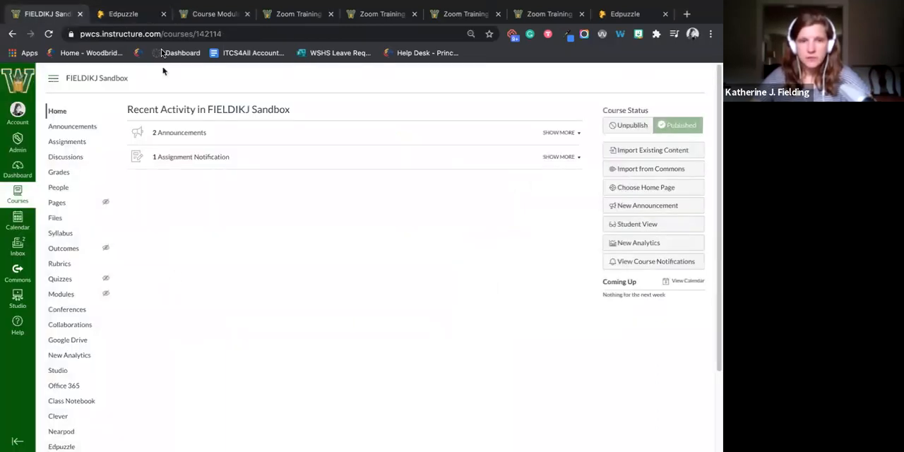
pyautogui.click(131, 20)
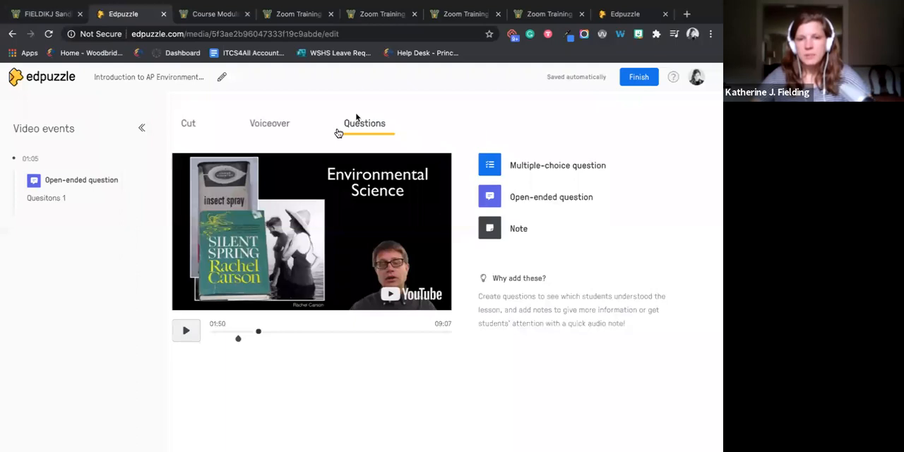
pyautogui.click(698, 78)
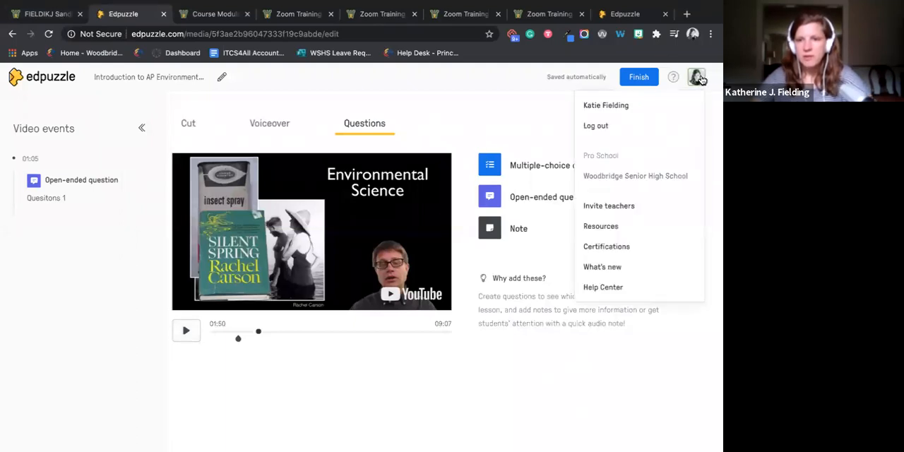
pyautogui.click(628, 113)
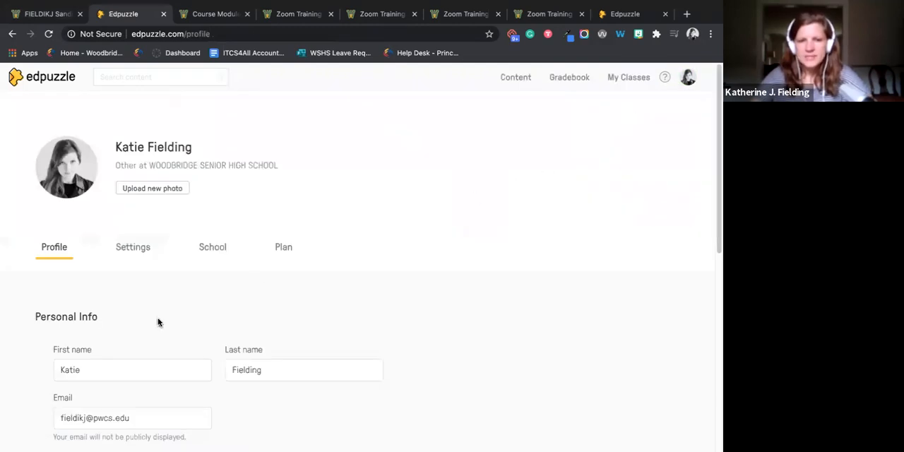
pyautogui.scroll(-1, 169, 319)
pyautogui.scroll(-5, 173, 318)
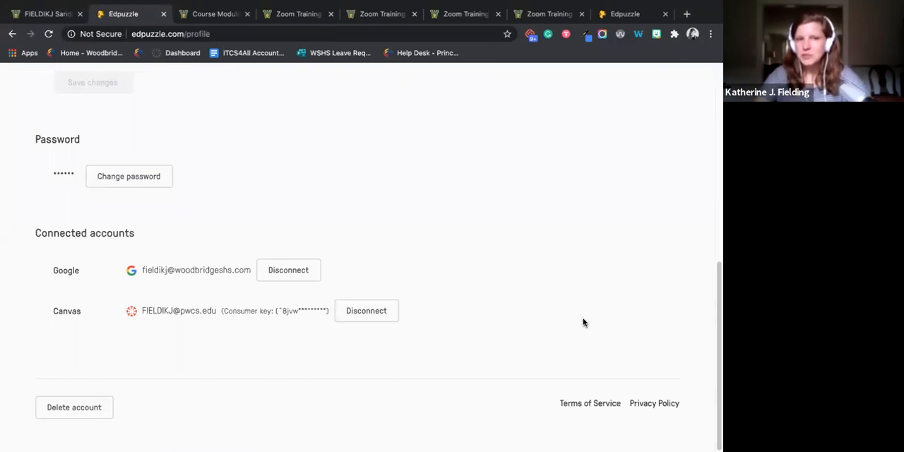
# - Switch to the Canvas sandbox course's app settings, filter for "edpu" and view the Add App form for Edpuzzle
pyautogui.click(44, 20)
pyautogui.scroll(-3, 70, 392)
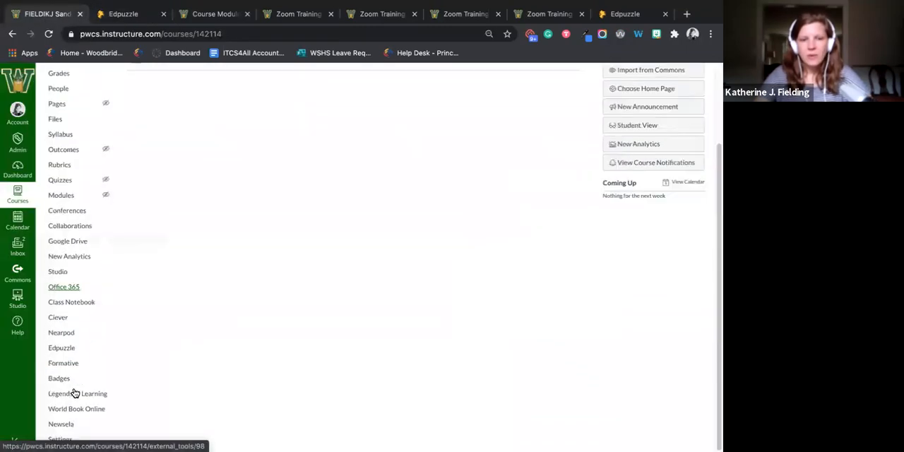
pyautogui.click(71, 440)
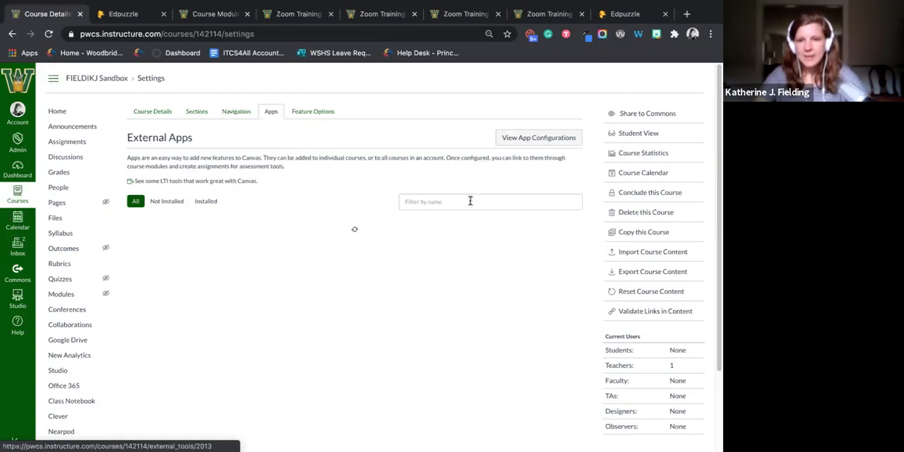
pyautogui.click(470, 201)
pyautogui.write('edpu')
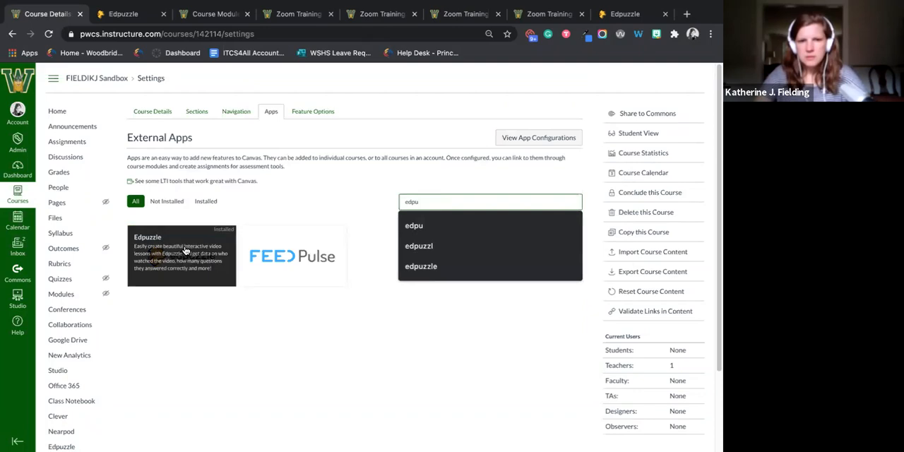
pyautogui.click(182, 247)
pyautogui.click(182, 274)
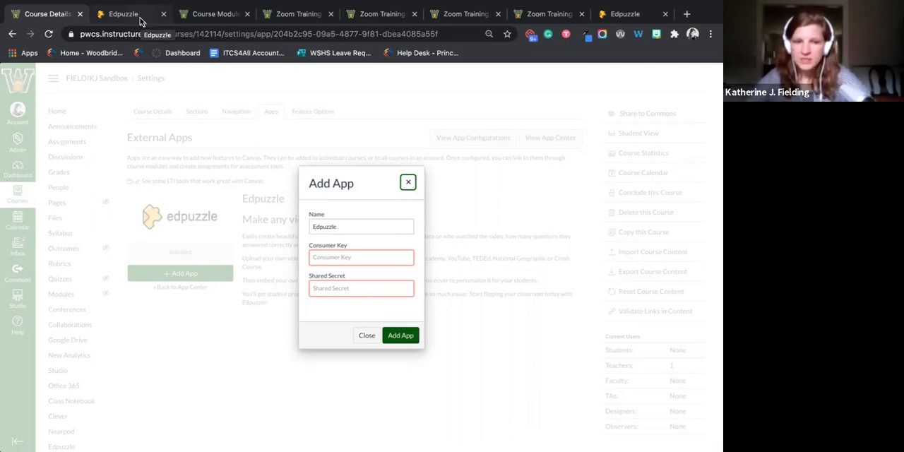
pyautogui.click(408, 185)
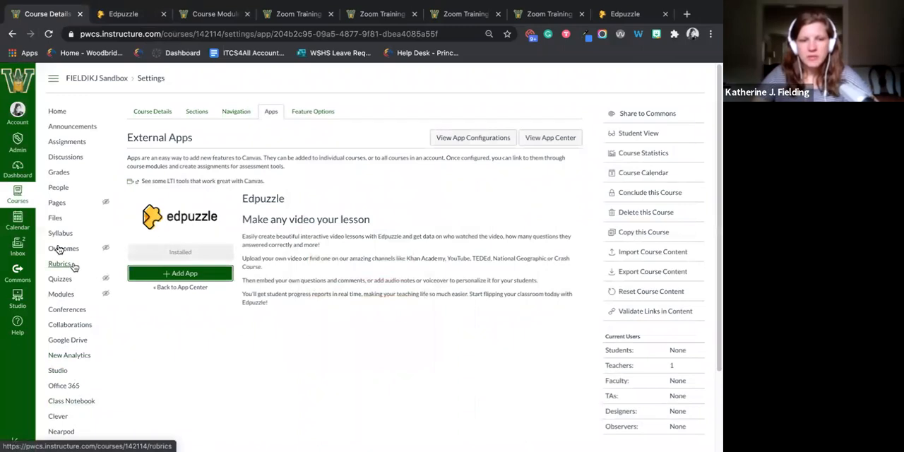
# - Open Edpuzzle inside the Canvas sandbox course and confirm creating the linked Edpuzzle class
pyautogui.scroll(-2, 70, 347)
pyautogui.click(67, 348)
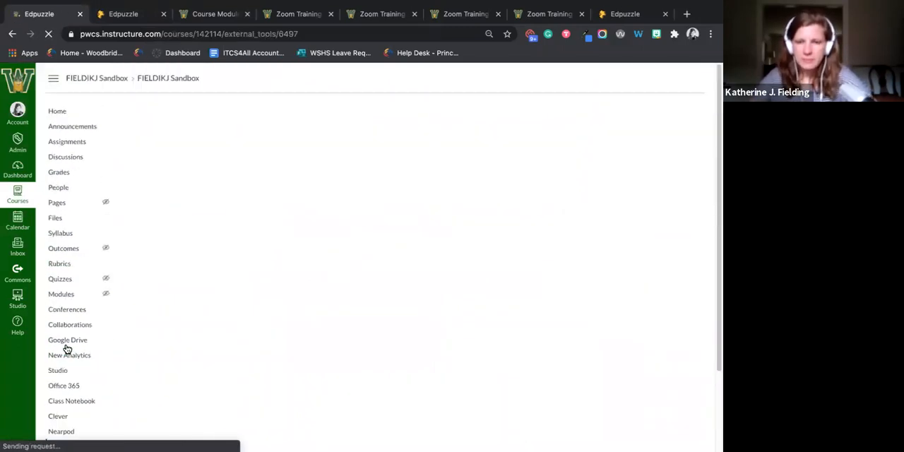
pyautogui.click(114, 312)
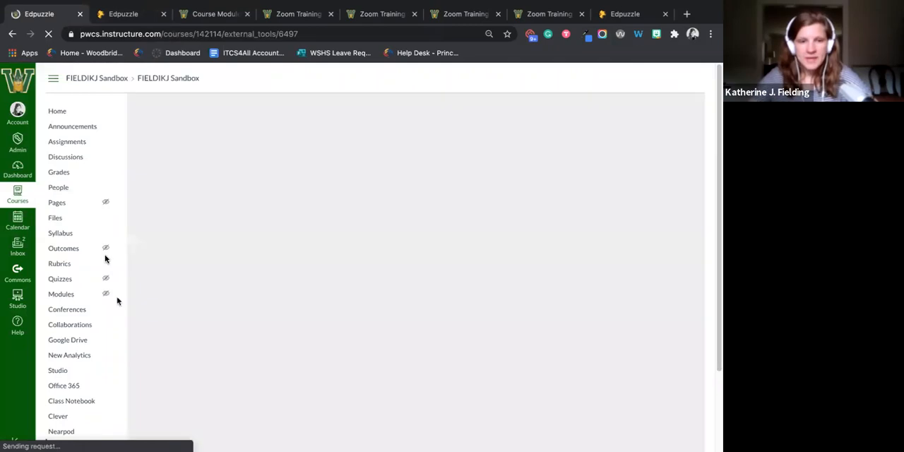
pyautogui.scroll(-1, 69, 389)
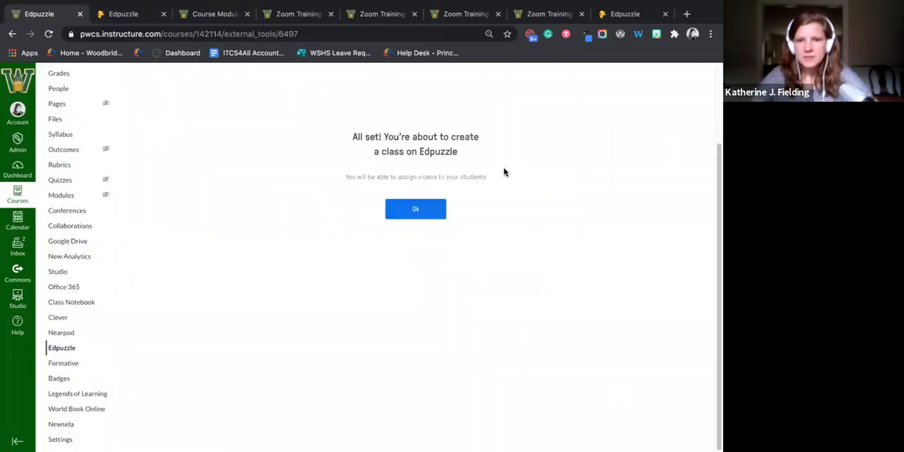
pyautogui.click(427, 210)
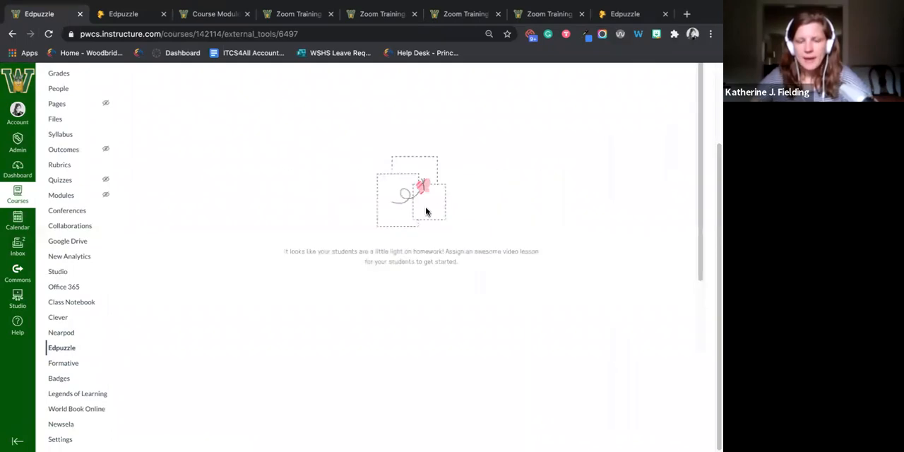
pyautogui.scroll(2, 441, 237)
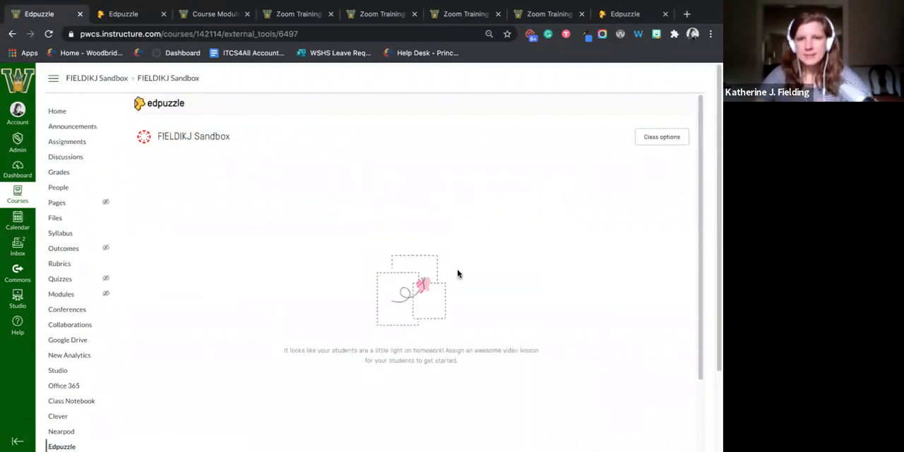
# - Switch back to the Edpuzzle site and open the My Classes list
pyautogui.click(146, 8)
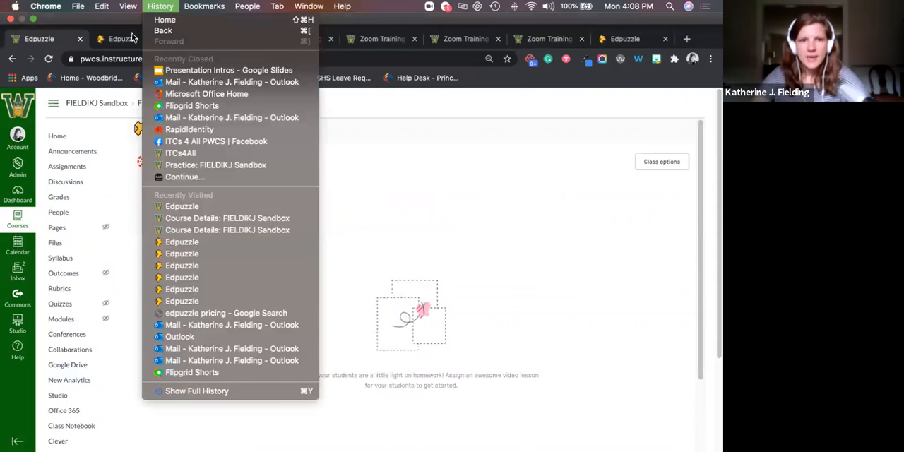
pyautogui.click(132, 35)
pyautogui.click(127, 15)
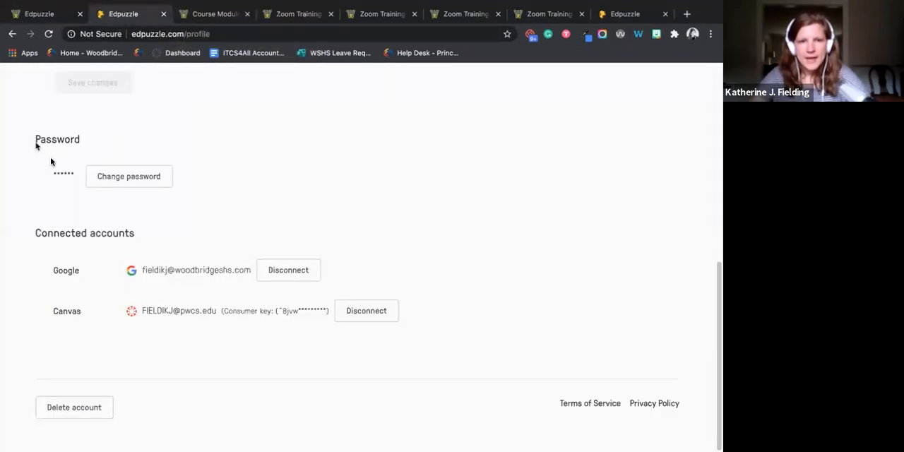
pyautogui.scroll(10, 42, 127)
pyautogui.click(638, 77)
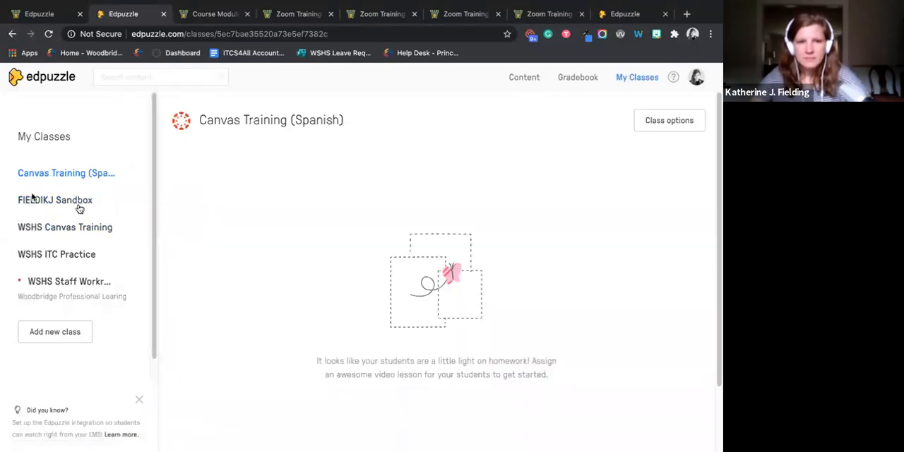
# - Switch back to the Canvas sandbox course, look over its course navigation and open the Assignments page
pyautogui.click(44, 14)
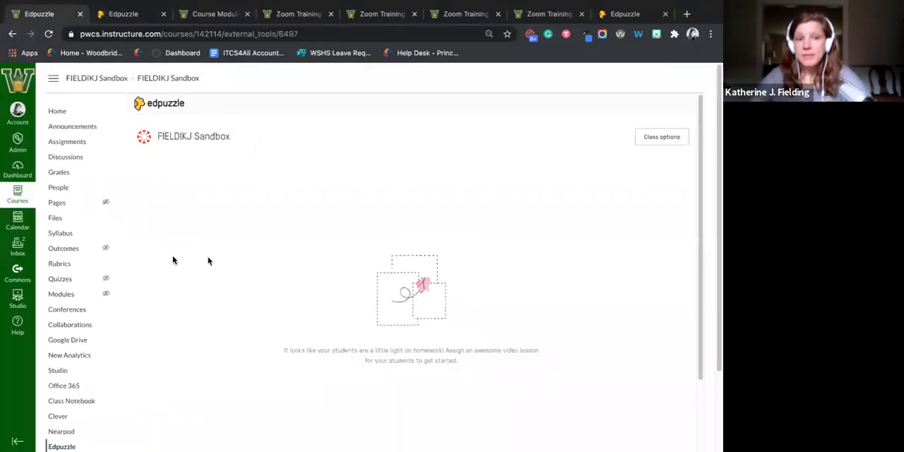
pyautogui.scroll(-1, 78, 310)
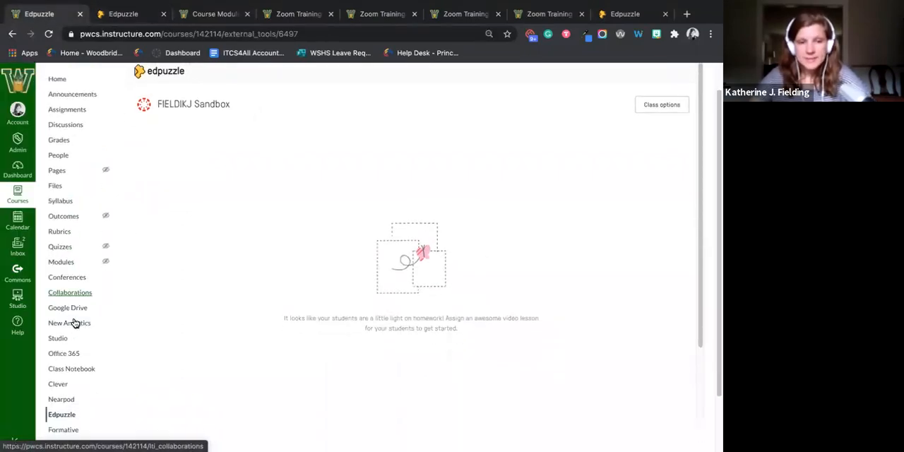
pyautogui.scroll(-2, 85, 304)
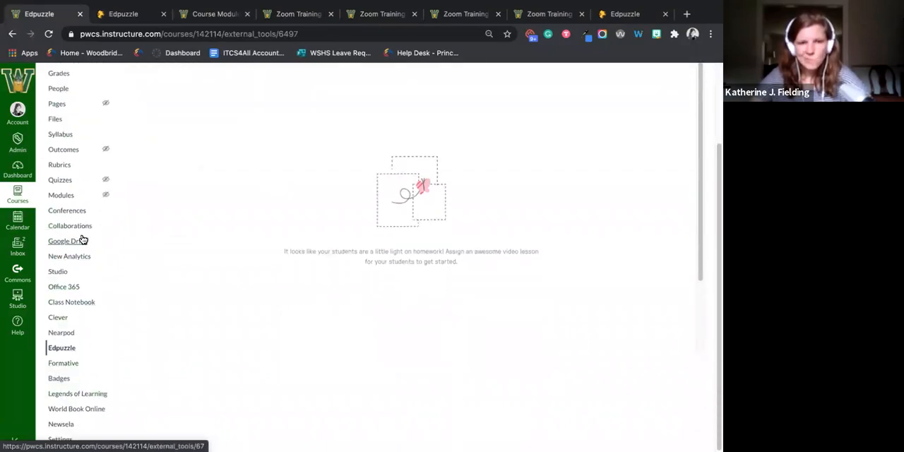
pyautogui.scroll(3, 67, 383)
pyautogui.click(67, 142)
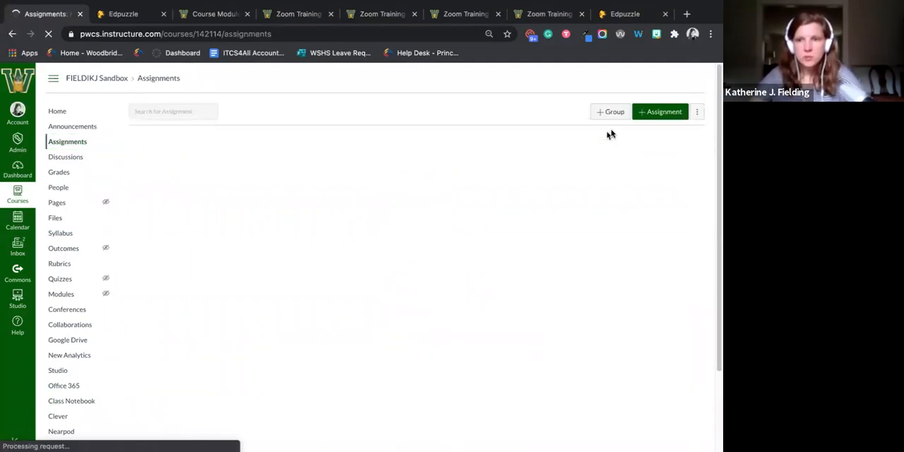
# - Start a new assignment in the sandbox course and name it "Edpuzzle Example"
pyautogui.click(650, 113)
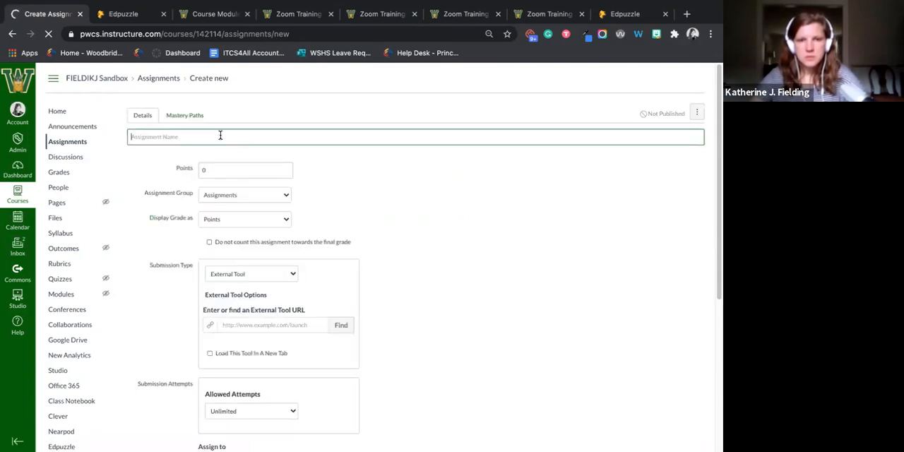
pyautogui.click(221, 136)
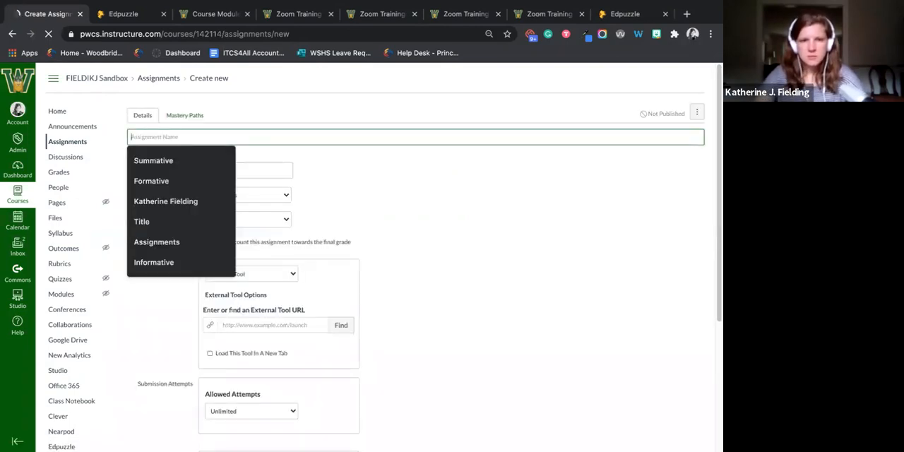
pyautogui.write('Edpuzzle Example')
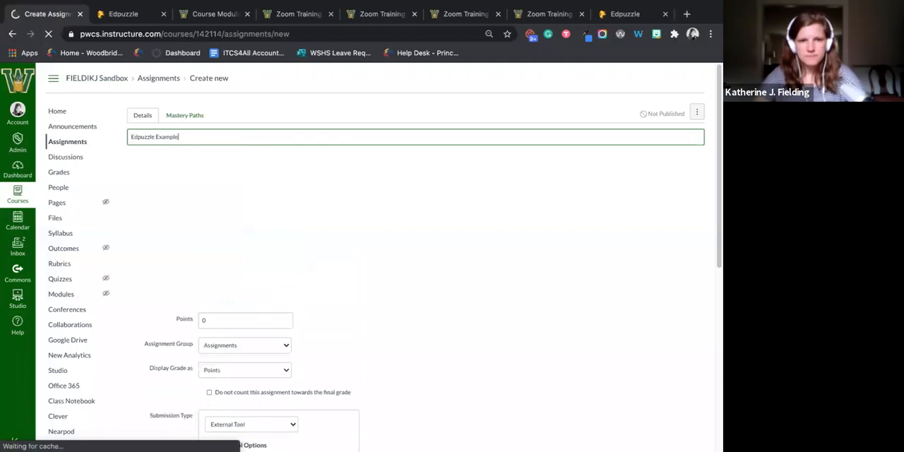
# - Choose Edpuzzle from the list of external tools for the new assignment's submission
pyautogui.scroll(-3, 305, 283)
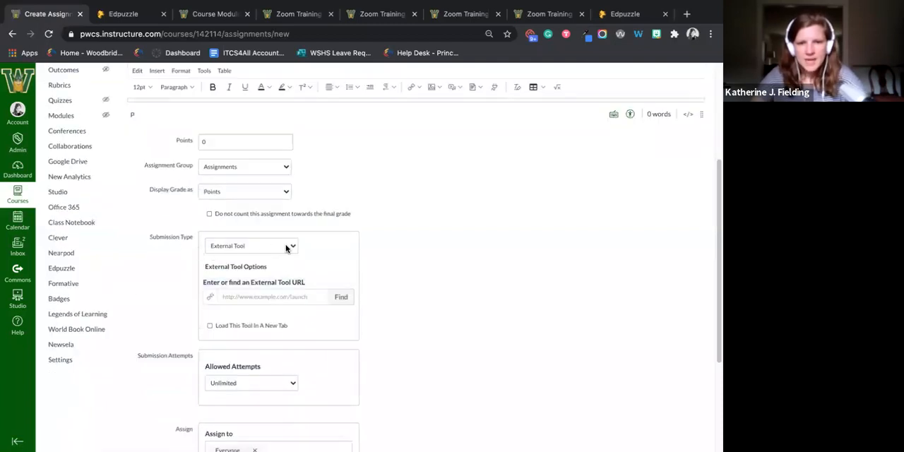
pyautogui.click(342, 297)
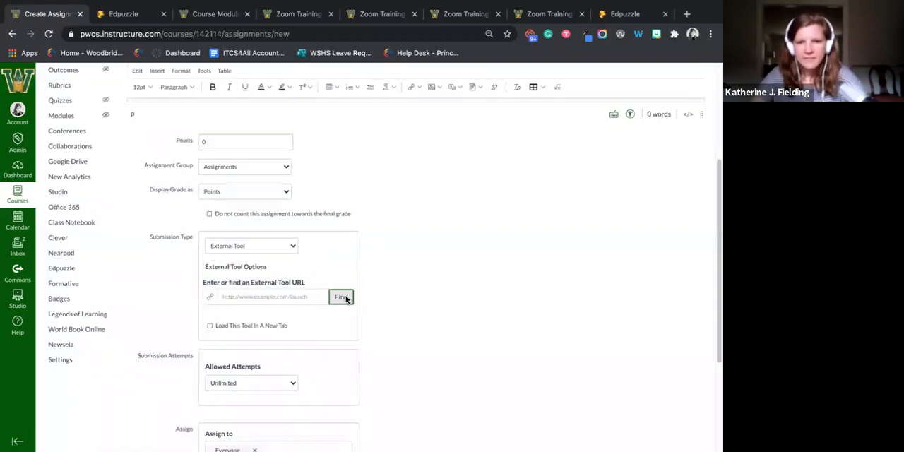
pyautogui.scroll(-2, 375, 257)
pyautogui.scroll(-1, 353, 261)
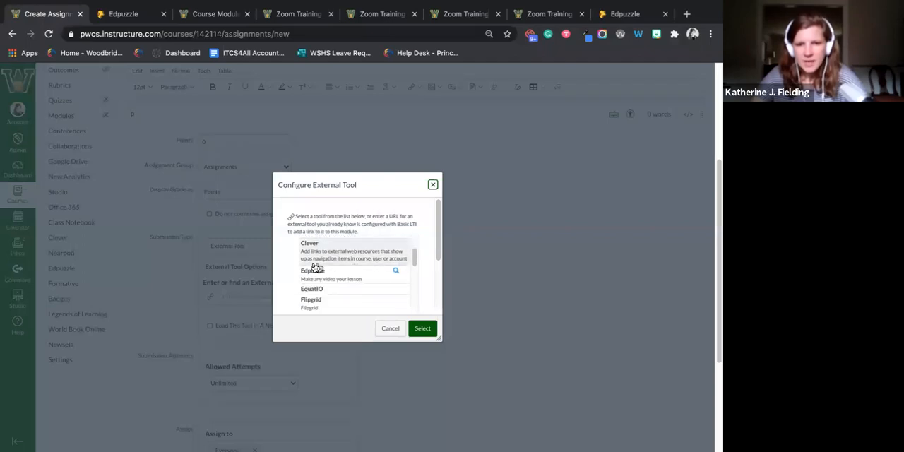
pyautogui.click(312, 272)
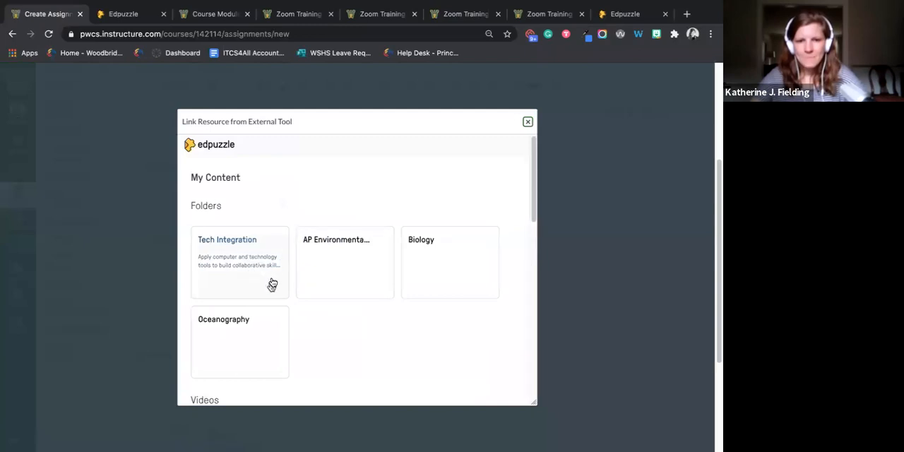
# - Find the "Zoom Features for Teachers" video in the Edpuzzle content and bring up its assignment options
pyautogui.scroll(-2, 279, 275)
pyautogui.scroll(-3, 290, 275)
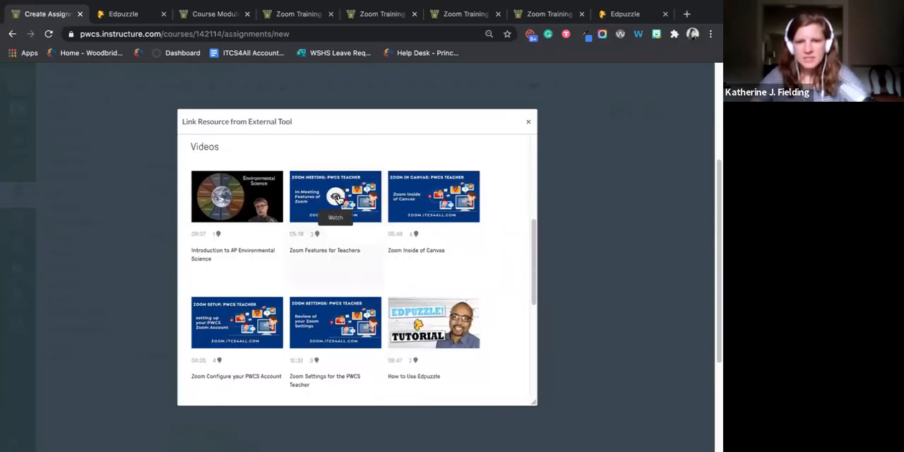
pyautogui.click(337, 199)
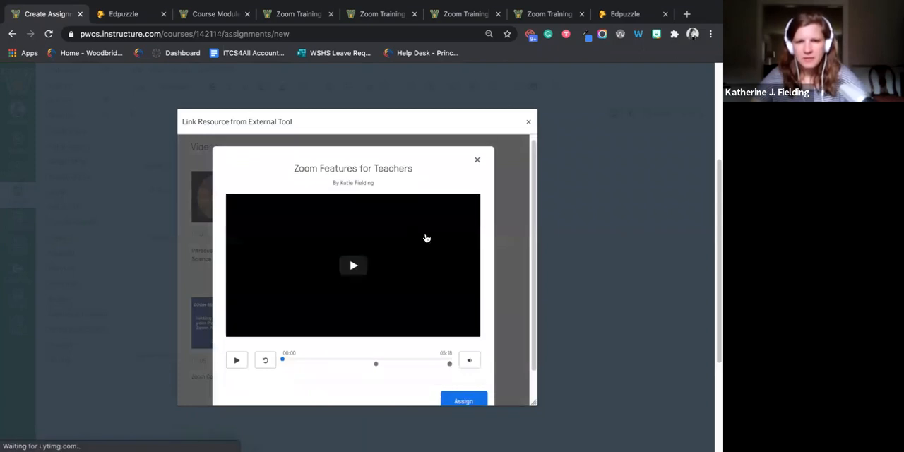
pyautogui.scroll(-1, 426, 238)
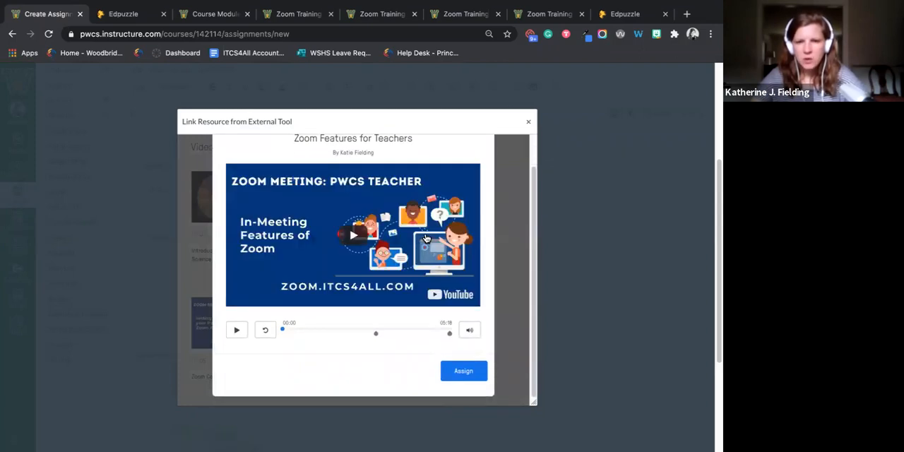
pyautogui.click(479, 364)
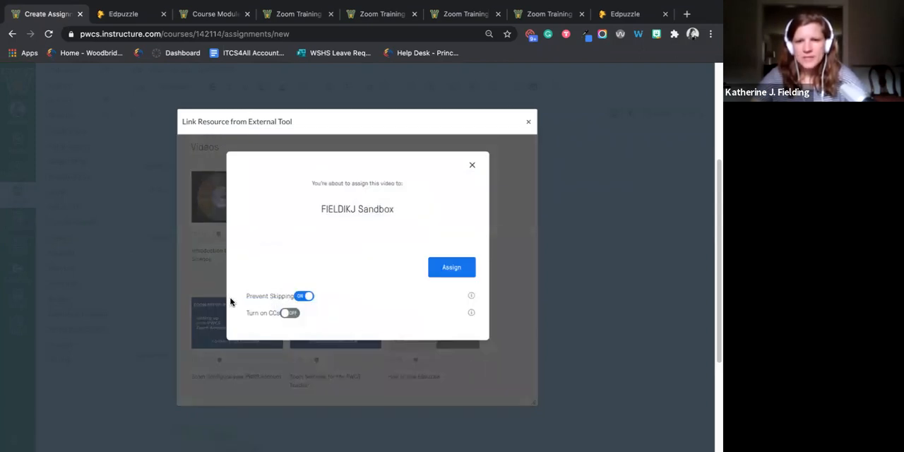
# - Demonstrate the Prevent Skipping option, leaving it on, and turn on CCs for the video
pyautogui.click(298, 300)
pyautogui.click(299, 299)
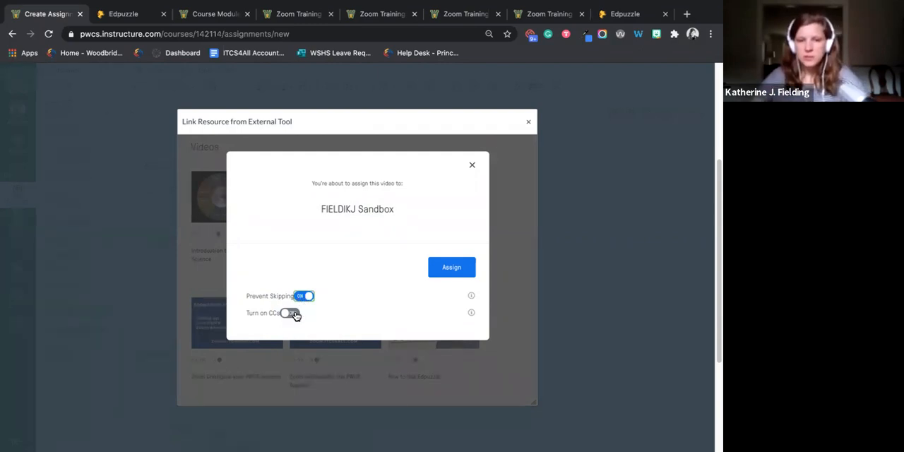
pyautogui.click(291, 313)
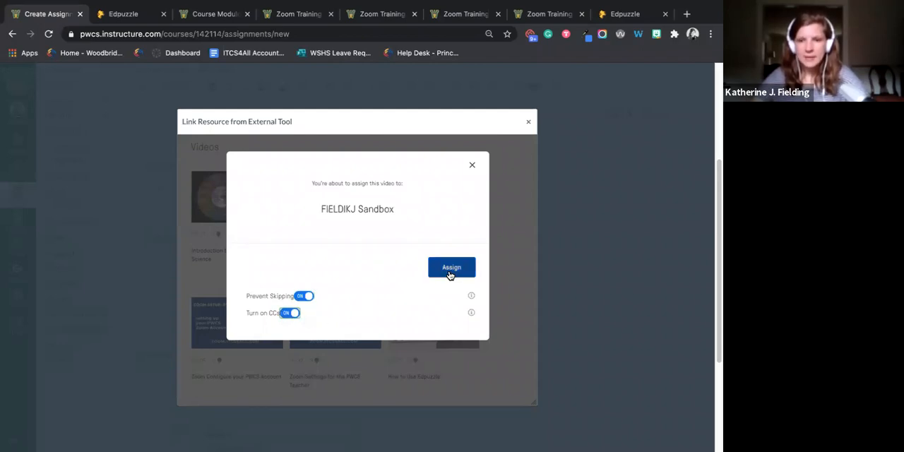
# - Dismiss the video and external tool dialogs without assigning, look over the rest of the assignment form and cancel the new assignment
pyautogui.click(470, 167)
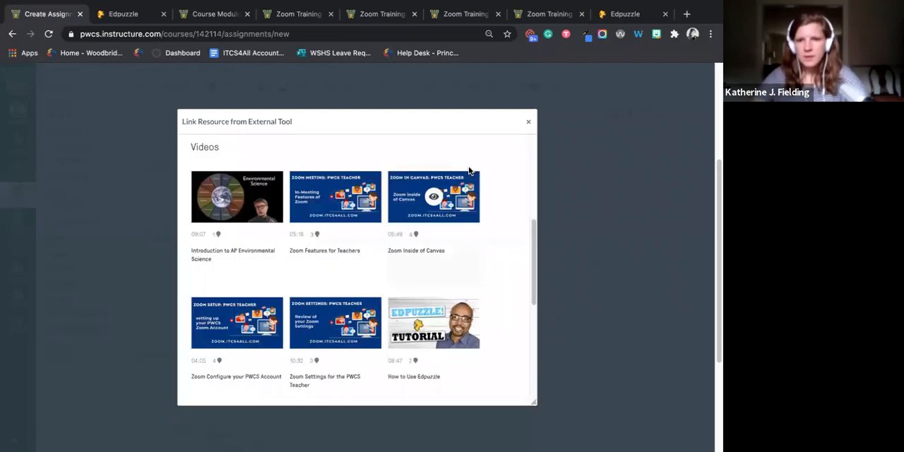
pyautogui.click(526, 123)
pyautogui.click(457, 111)
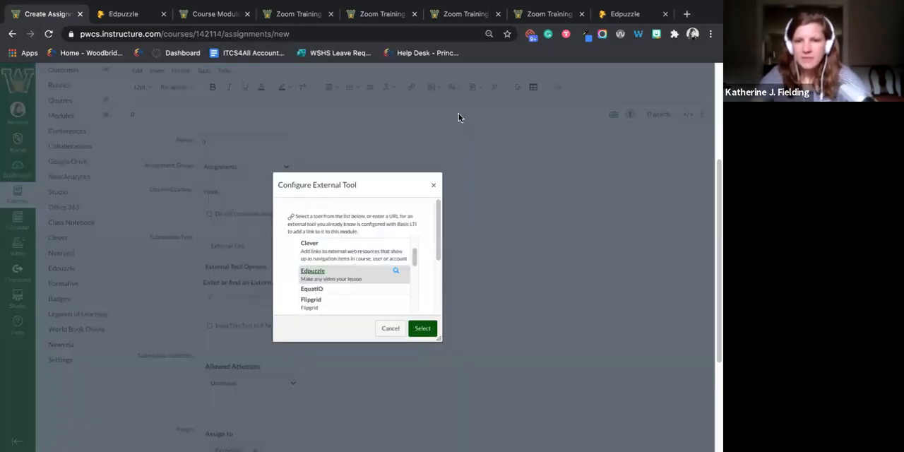
pyautogui.click(434, 185)
pyautogui.scroll(-3, 494, 286)
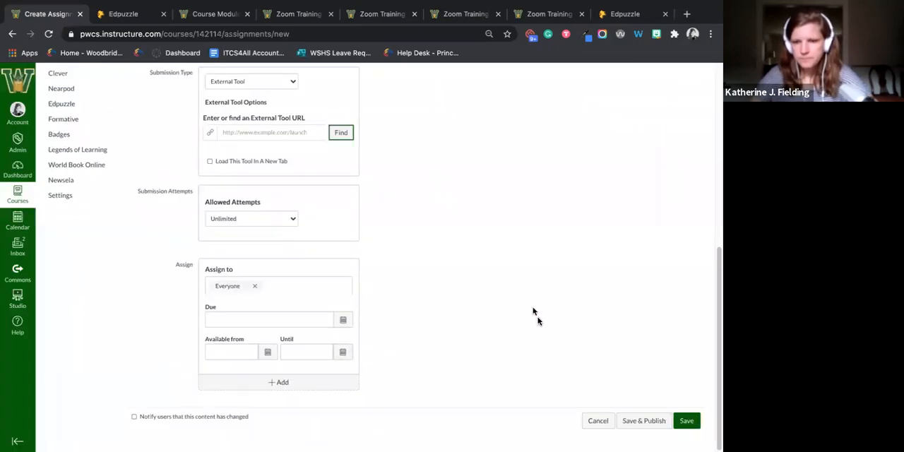
pyautogui.scroll(5, 523, 307)
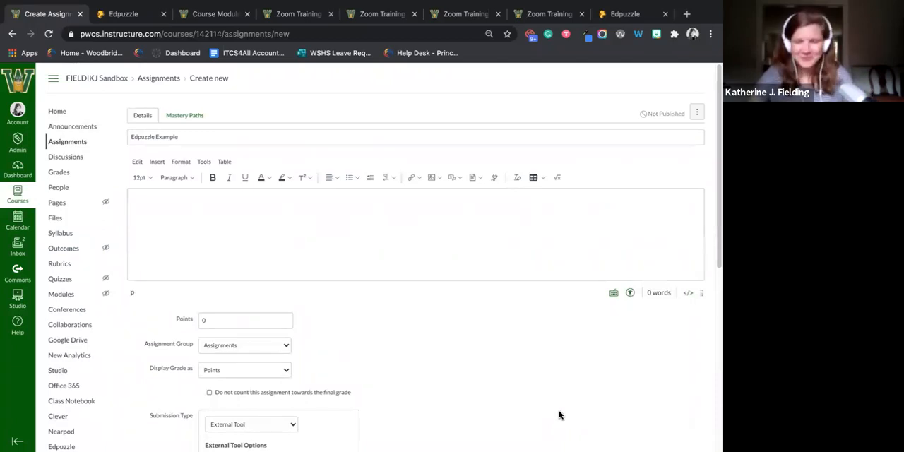
pyautogui.scroll(-5, 561, 415)
pyautogui.click(586, 422)
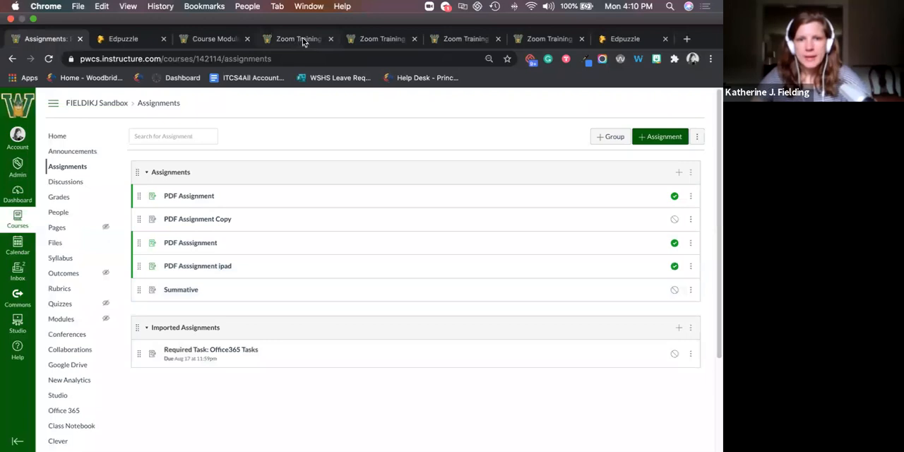
# - Switch to the Zoom Training Part 1 assignment and review the students' watch progress, grades and turn-in dates
pyautogui.click(302, 39)
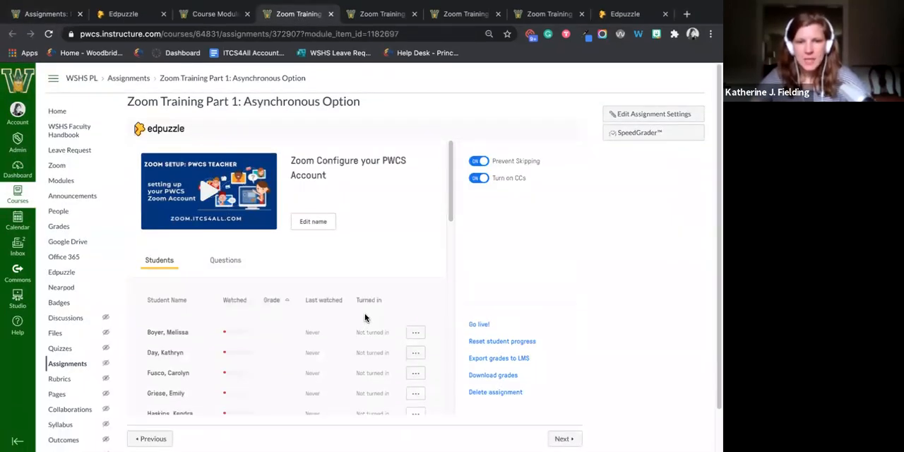
pyautogui.scroll(-15, 365, 312)
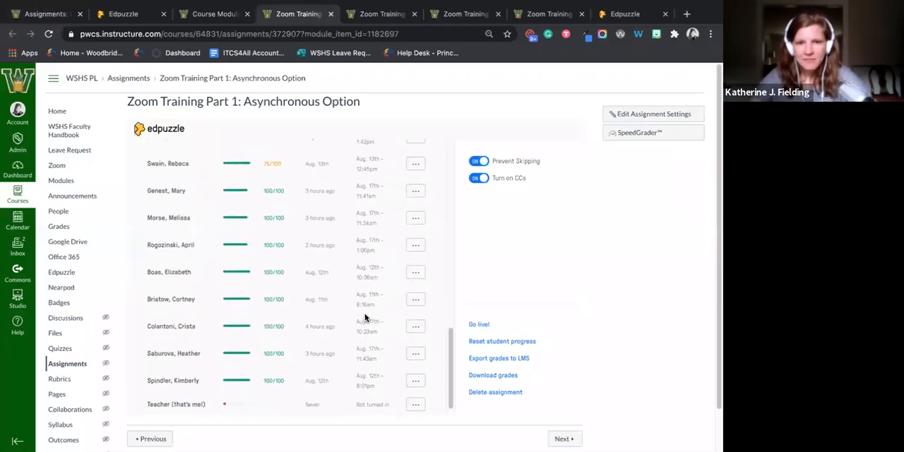
pyautogui.scroll(15, 364, 313)
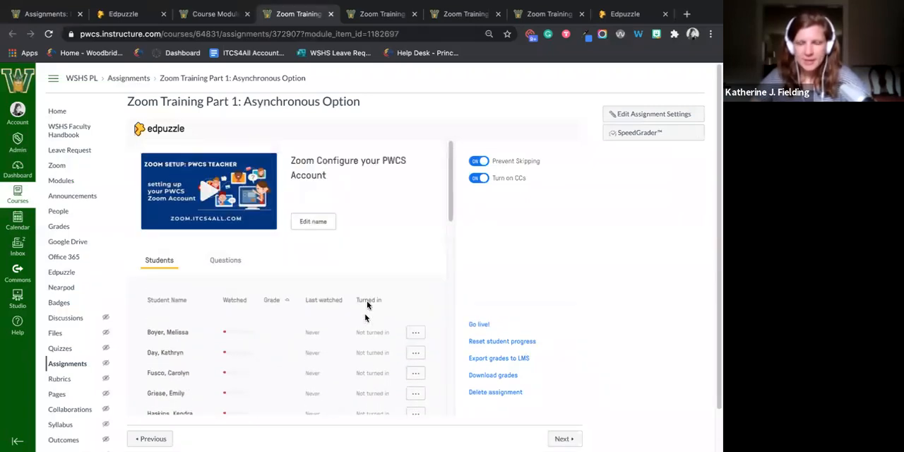
pyautogui.scroll(-10, 389, 255)
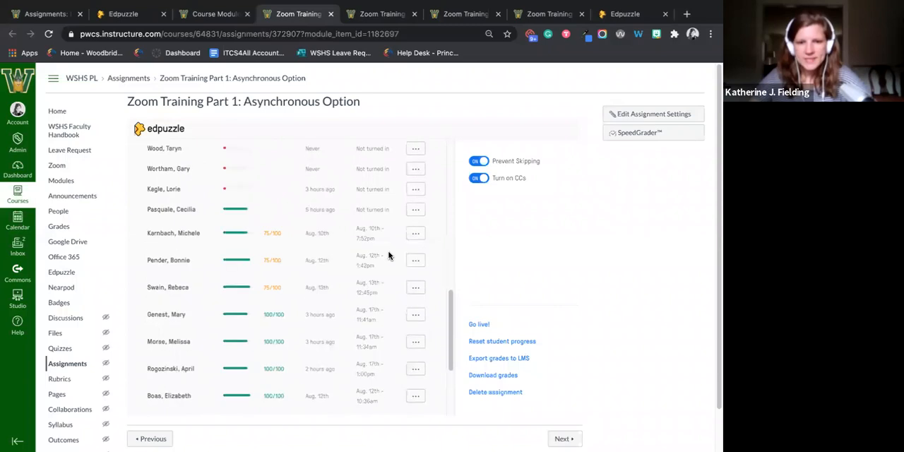
pyautogui.scroll(-3, 304, 297)
pyautogui.scroll(-1, 300, 332)
pyautogui.scroll(12, 308, 350)
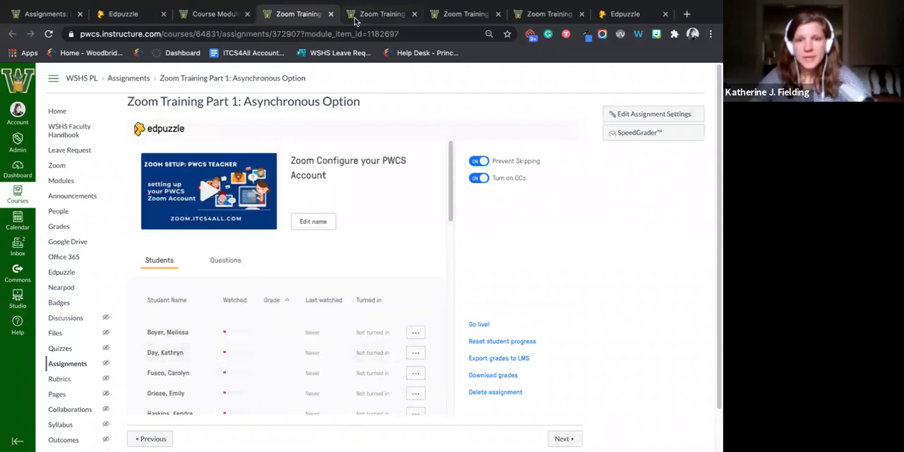
# - Switch to the Zoom Training Part 3 assignment, open its answers to grade and read the responses about the redirect meeting link
pyautogui.click(354, 21)
pyautogui.click(475, 20)
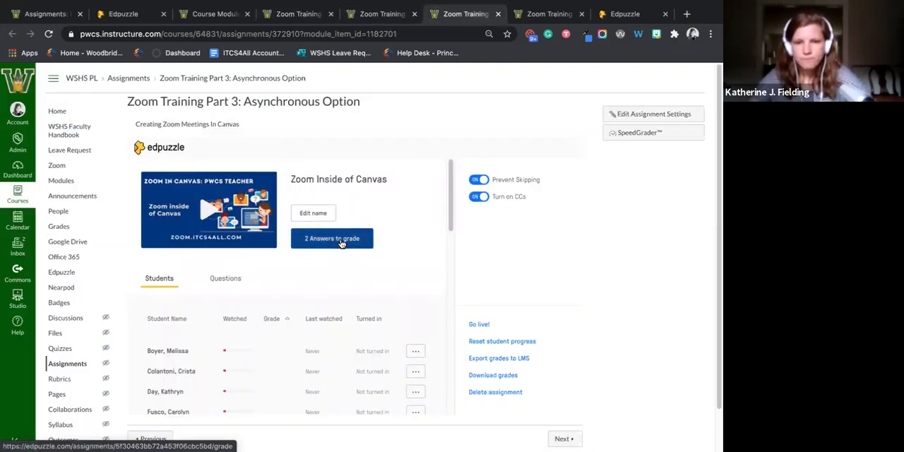
pyautogui.click(341, 240)
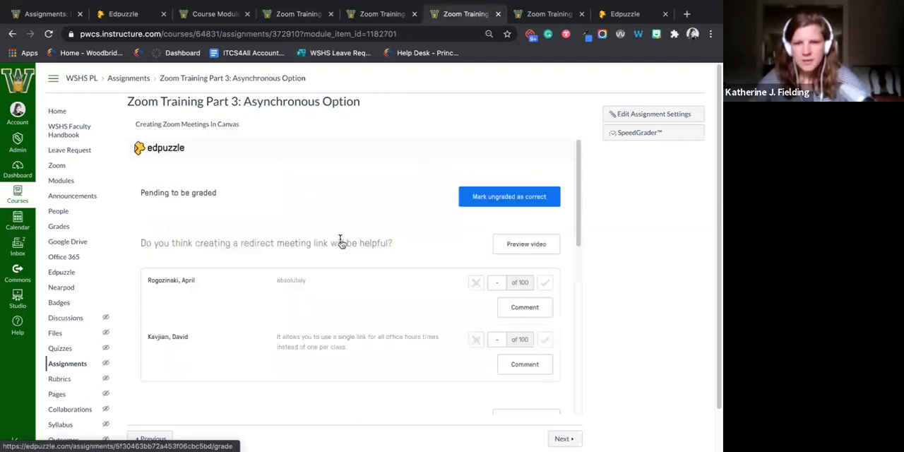
pyautogui.scroll(-1, 402, 262)
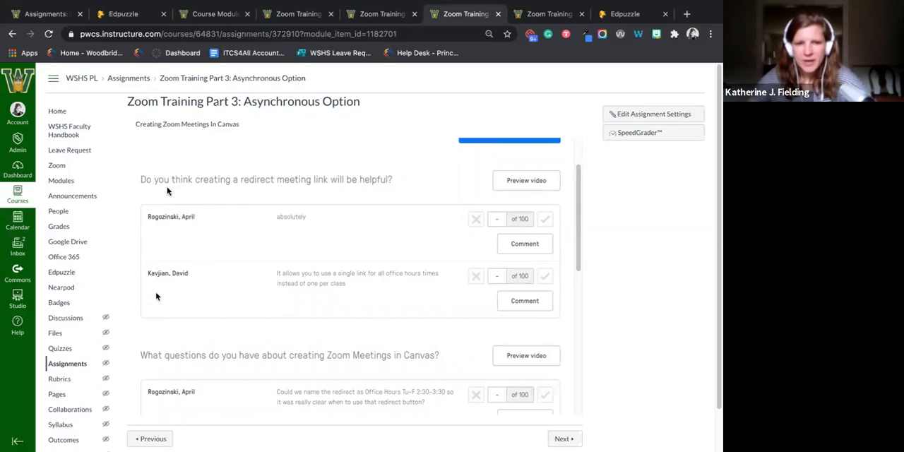
pyautogui.moveTo(239, 179); pyautogui.dragTo(393, 180)
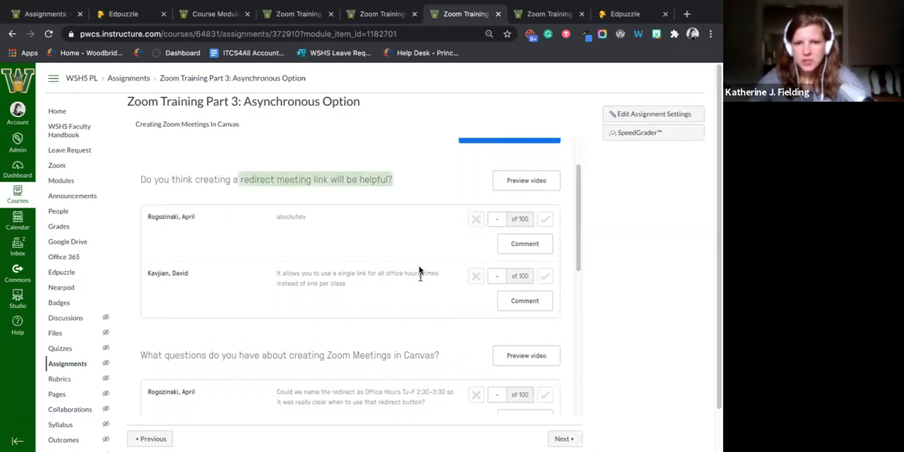
pyautogui.click(416, 244)
# - Mark the first redirect meeting link answer as correct, then try 90 on the remaining answer before giving it 100 of 100
pyautogui.click(545, 219)
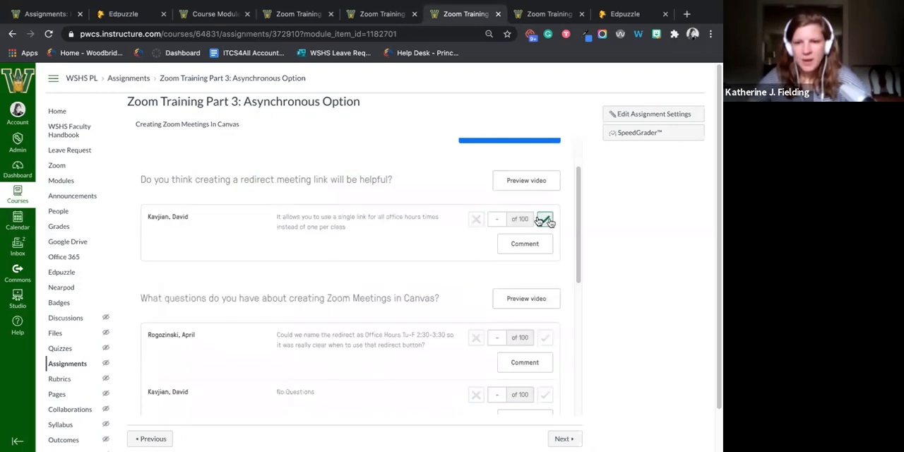
pyautogui.click(502, 219)
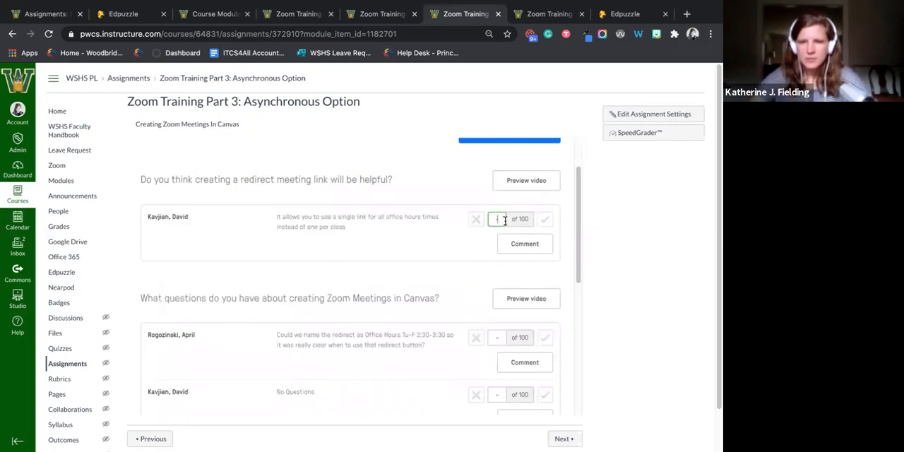
pyautogui.write('100')
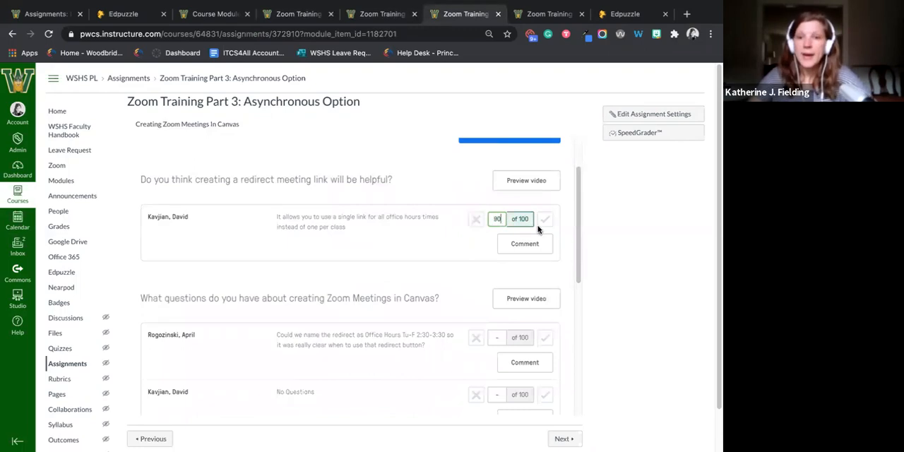
pyautogui.press('BackSpace')
pyautogui.press('BackSpace')
pyautogui.press('BackSpace')
pyautogui.write('0')
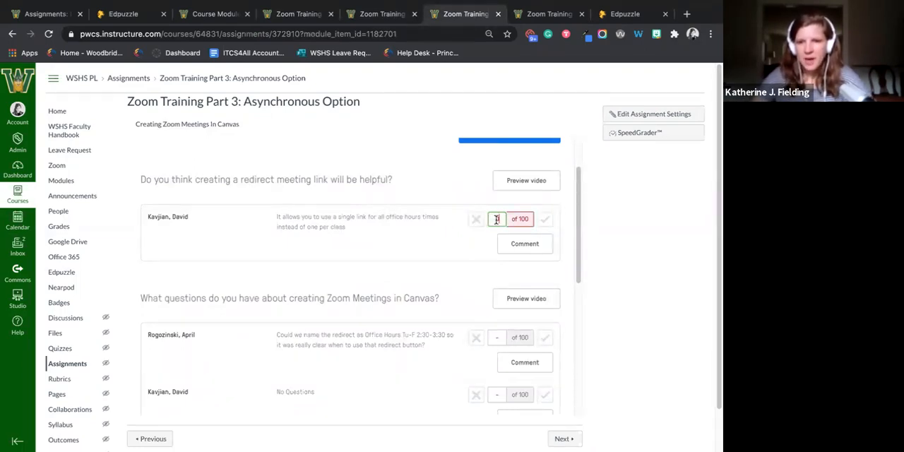
pyautogui.write('100')
pyautogui.click(545, 220)
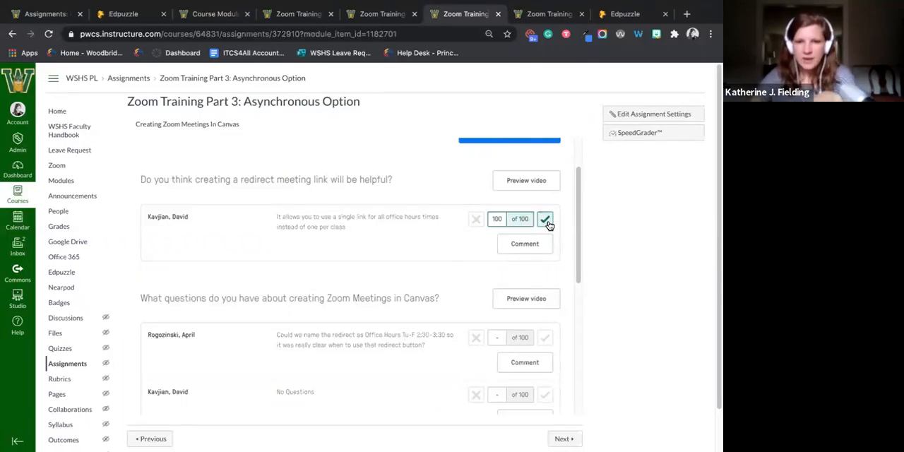
# - Grade the answers about creating Zoom Meetings in Canvas, marking the first answer incorrect with 0 and the remaining one correct
pyautogui.click(475, 219)
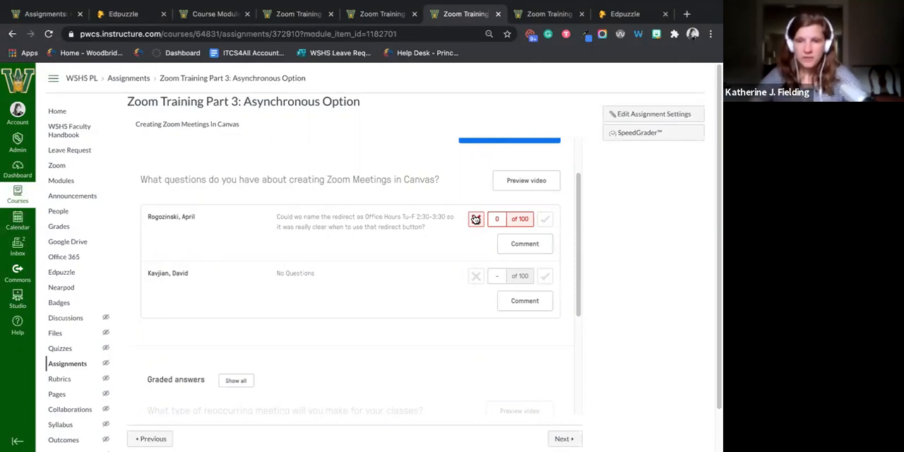
pyautogui.click(545, 220)
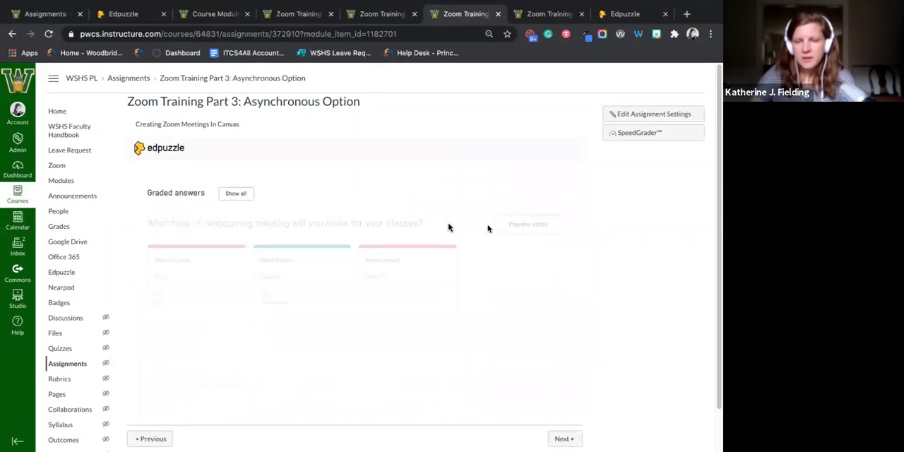
# - Show all graded answers of Zoom Training Part 3 and look through the multiple-choice breakdown and the scored written responses
pyautogui.click(248, 194)
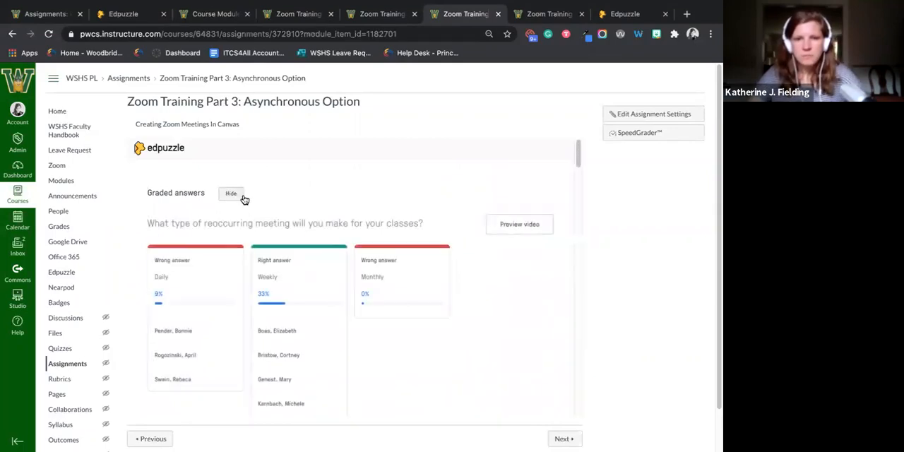
pyautogui.scroll(-5, 385, 271)
pyautogui.scroll(4, 385, 271)
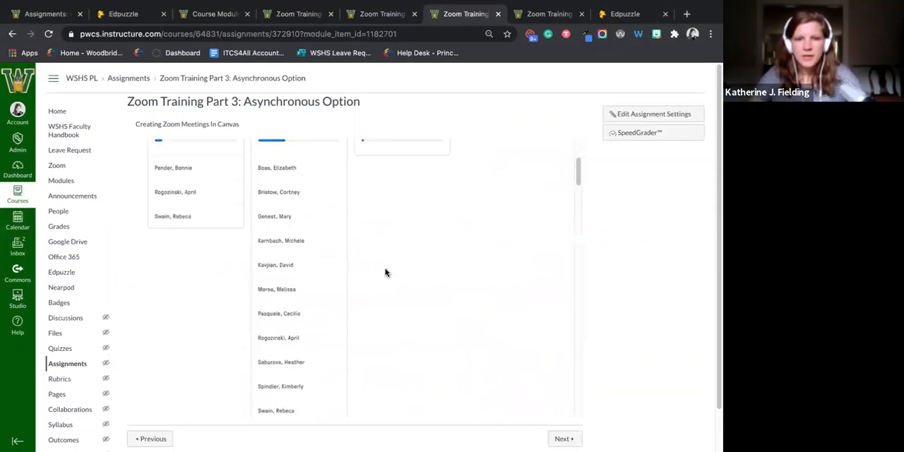
pyautogui.scroll(-8, 385, 272)
pyautogui.scroll(-10, 385, 273)
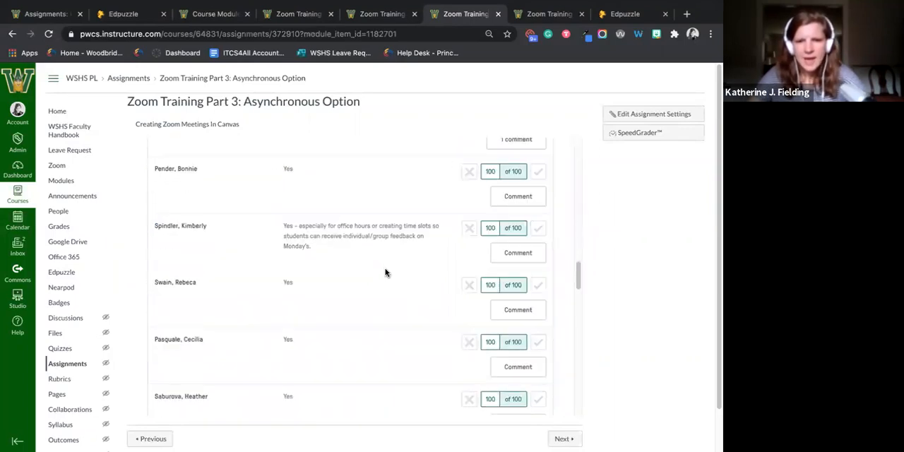
pyautogui.scroll(-6, 385, 272)
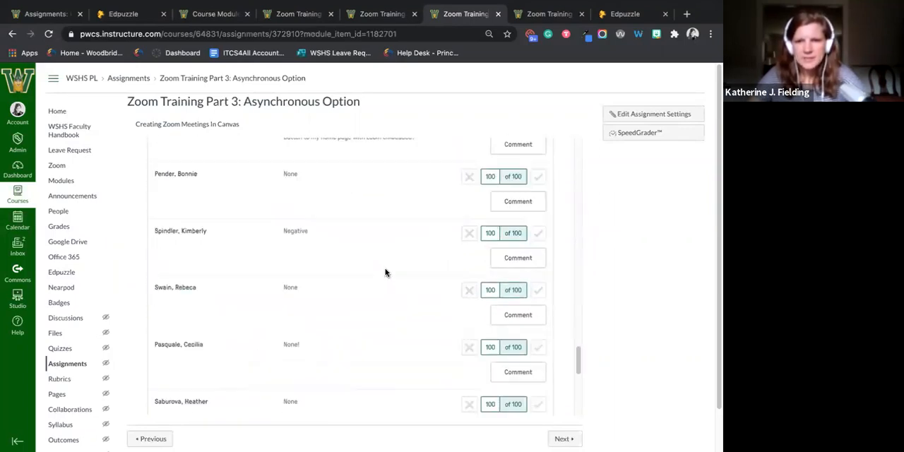
pyautogui.scroll(20, 385, 272)
pyautogui.scroll(3, 385, 272)
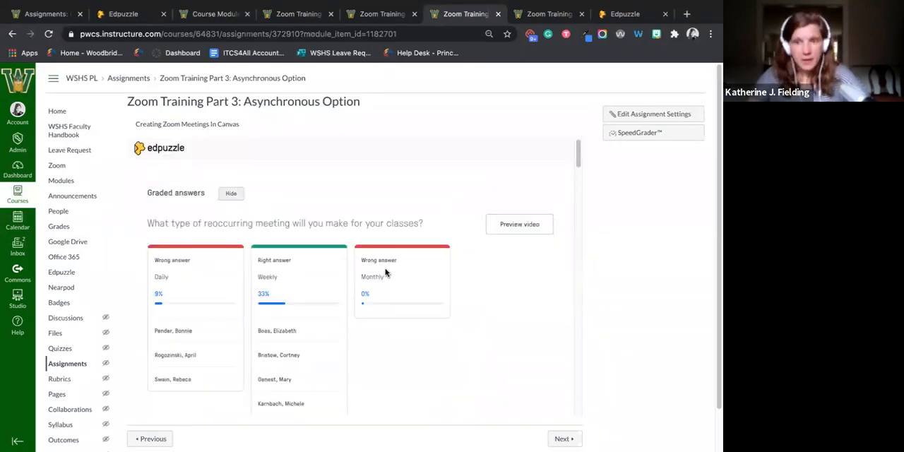
# - Switch to the Zoom Training Part 4 assignment, open its answers to grade and mark both pending answers as correct
pyautogui.click(548, 17)
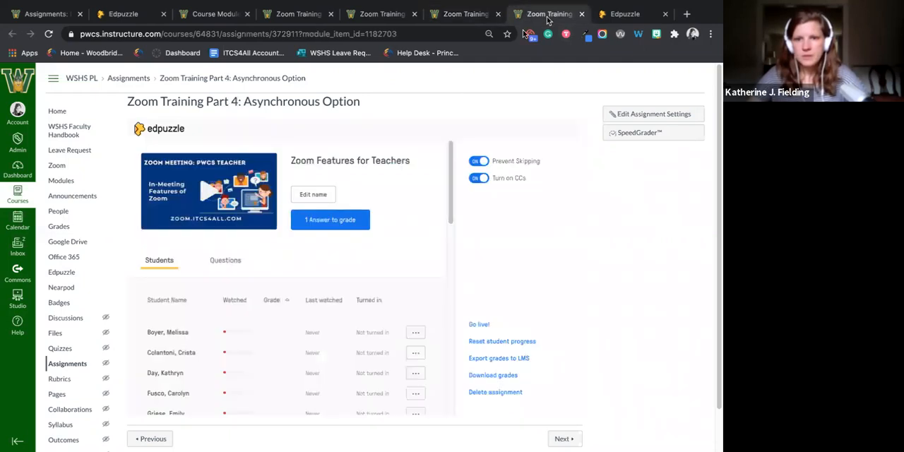
pyautogui.click(356, 228)
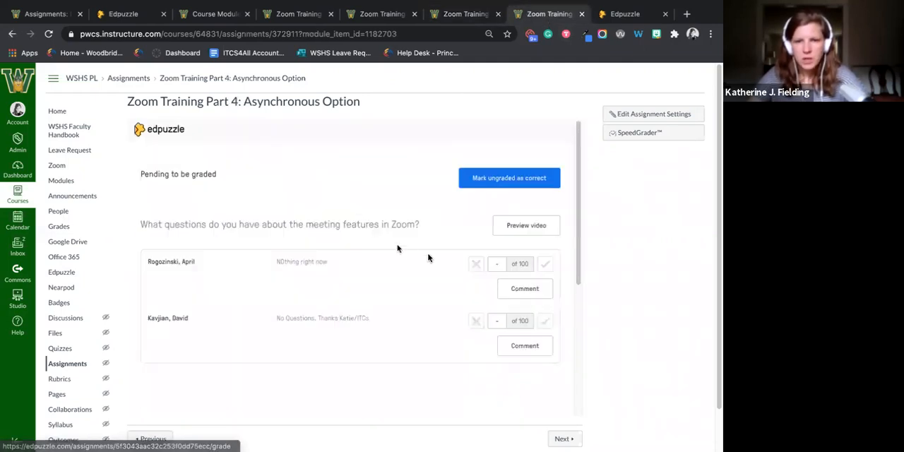
pyautogui.scroll(-1, 429, 254)
pyautogui.click(544, 245)
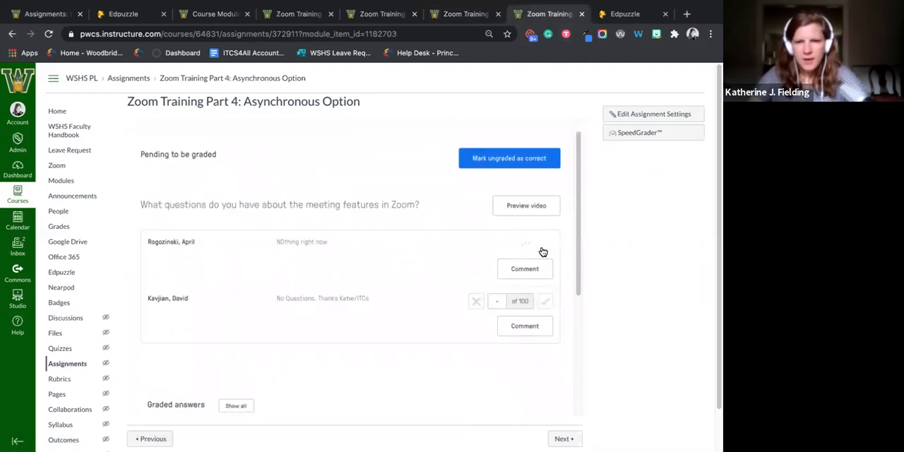
pyautogui.click(545, 248)
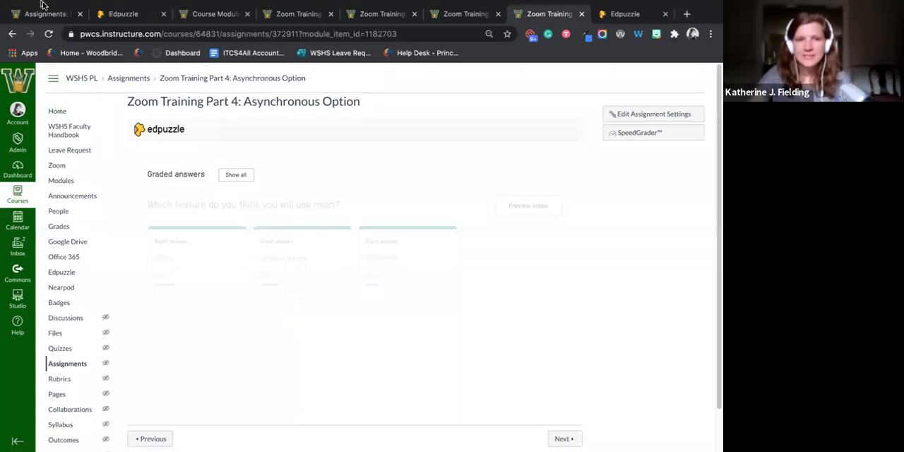
# - Take the browser out of full screen and open the Introduction to AP Environmental Science video from Edpuzzle's content home for editing
pyautogui.moveTo(43, 4)
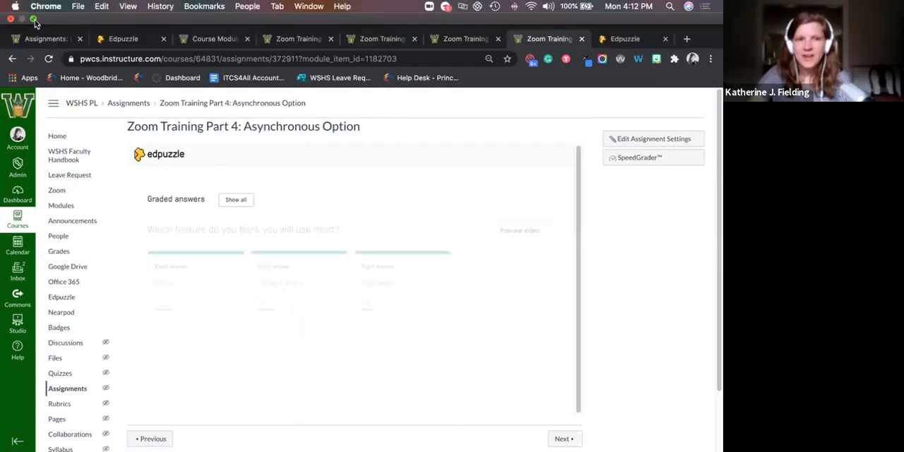
pyautogui.click(33, 19)
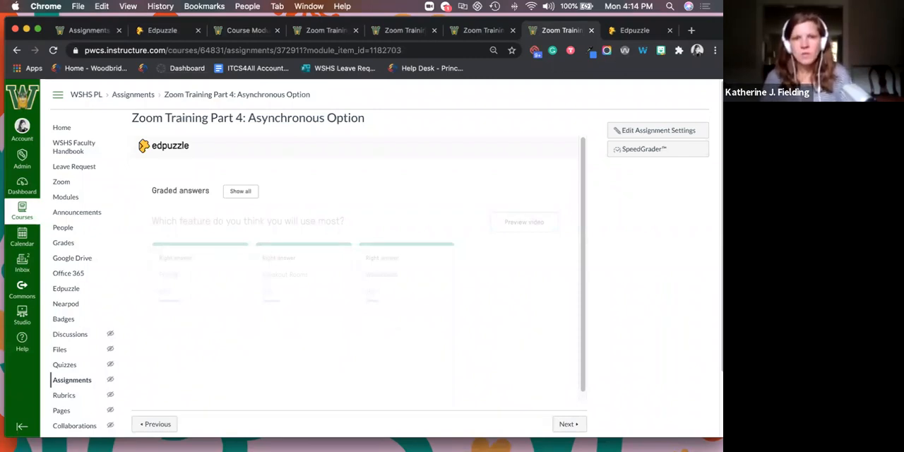
pyautogui.click(166, 30)
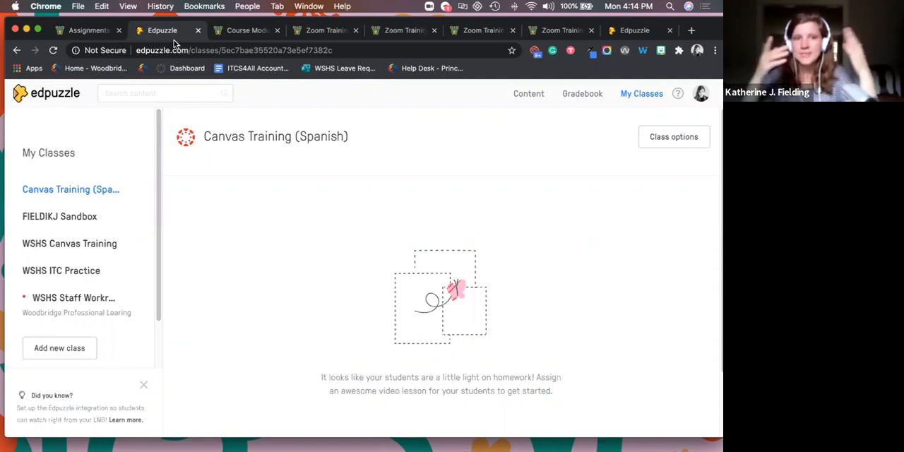
pyautogui.click(47, 102)
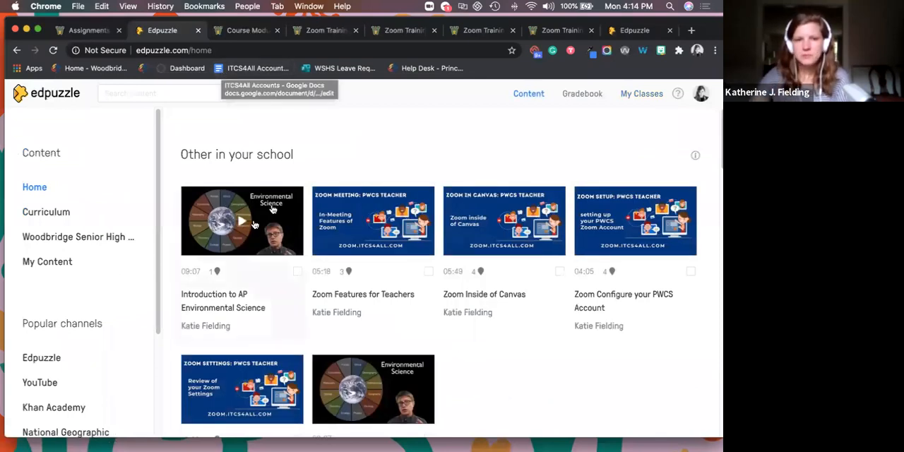
pyautogui.click(268, 209)
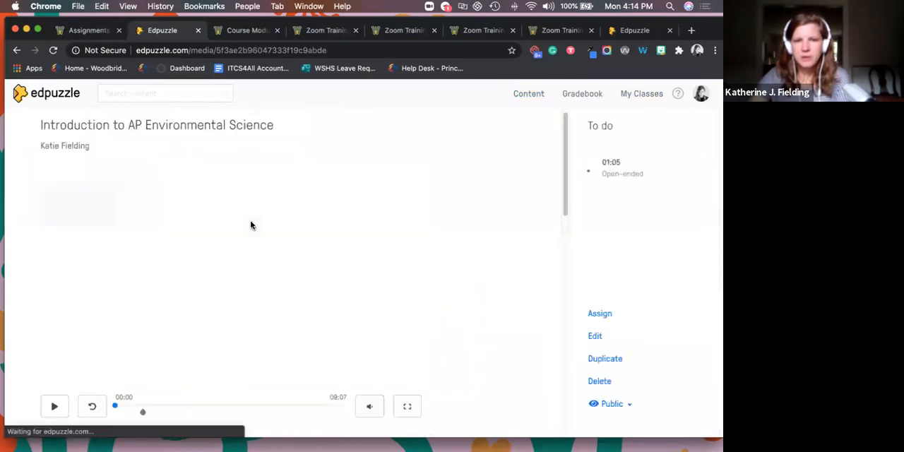
pyautogui.click(595, 337)
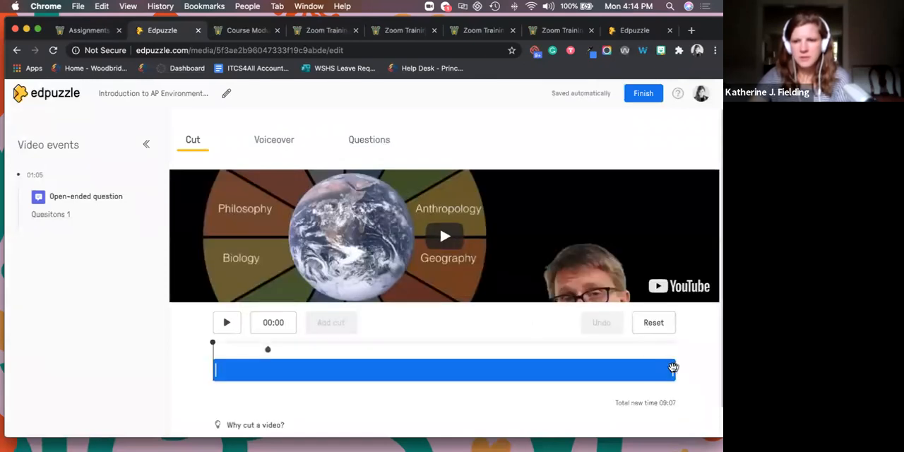
# - Cut the end off the Introduction to AP Environmental Science video so it stops at 04:28, and finish editing
pyautogui.moveTo(672, 369); pyautogui.dragTo(500, 372)
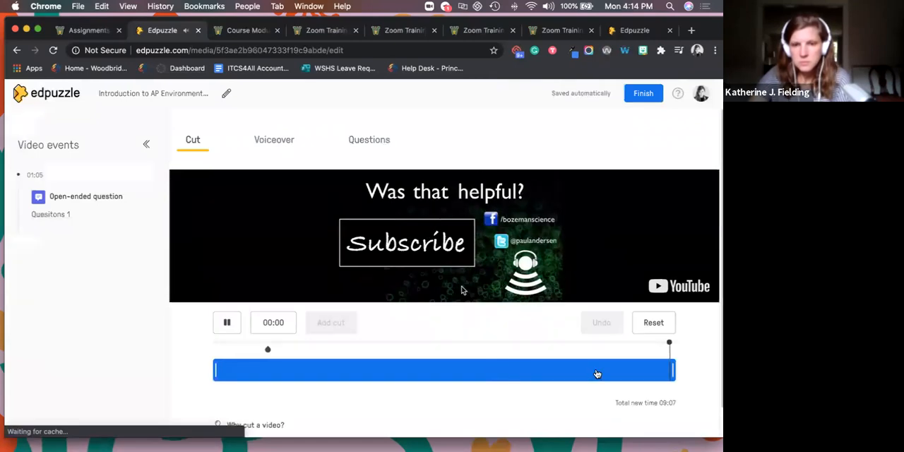
pyautogui.click(227, 322)
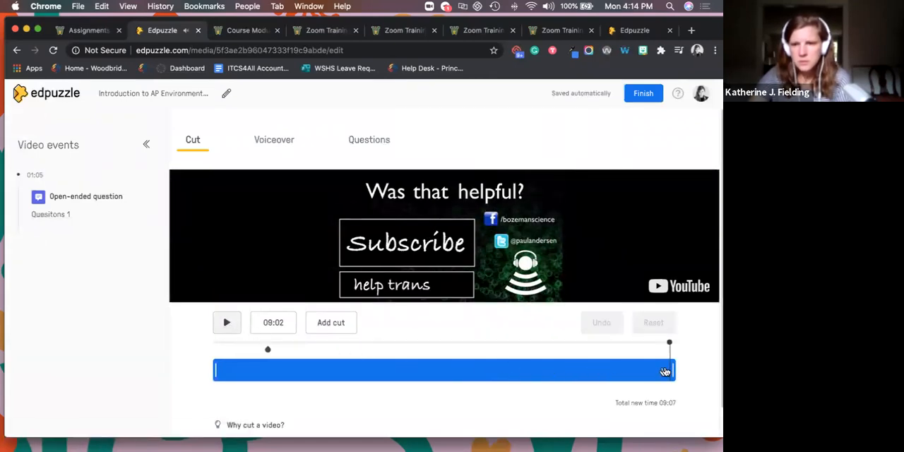
pyautogui.moveTo(671, 370); pyautogui.dragTo(441, 373)
pyautogui.click(340, 321)
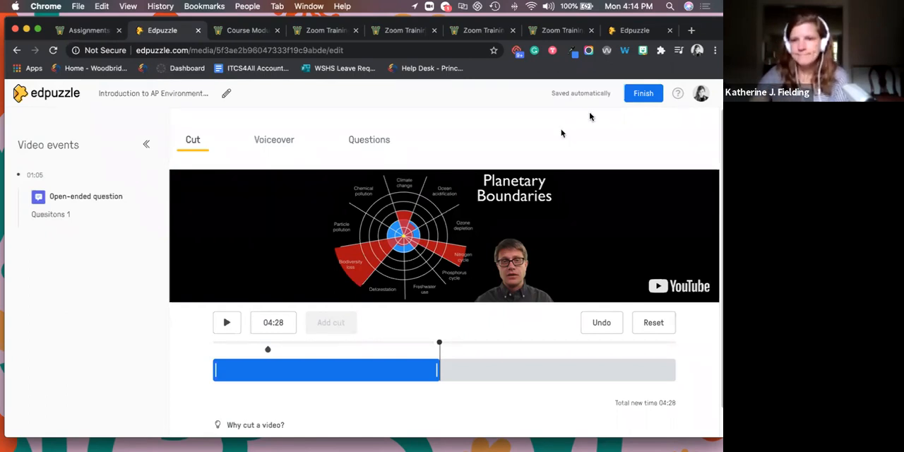
pyautogui.click(638, 95)
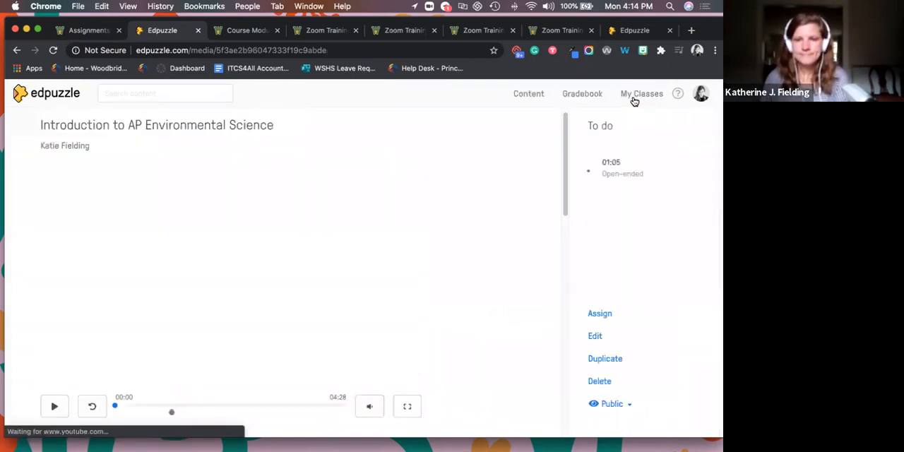